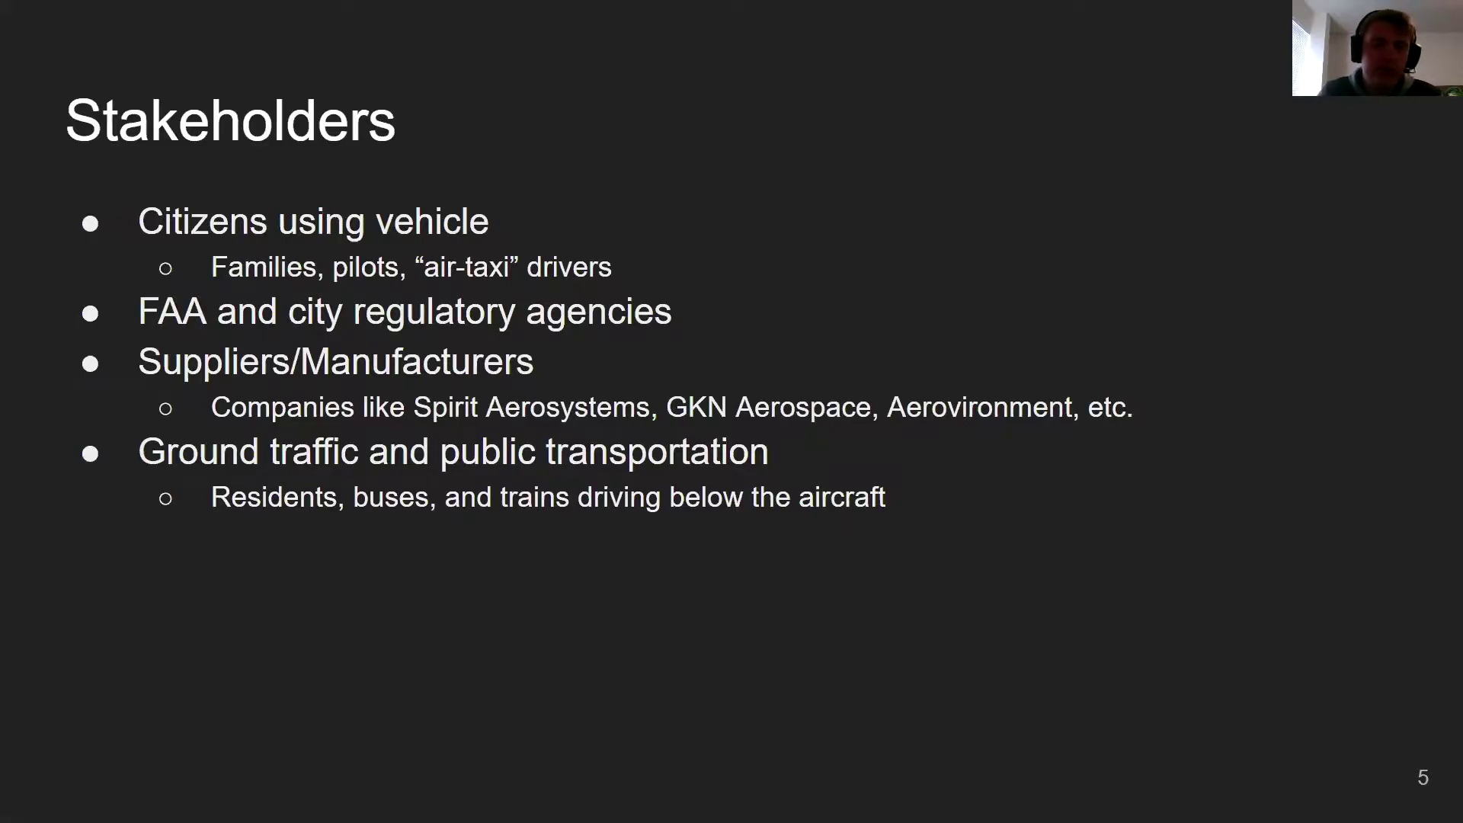
Advance from the Stakeholders slide to slide 6, the Needs table.
key("Right")
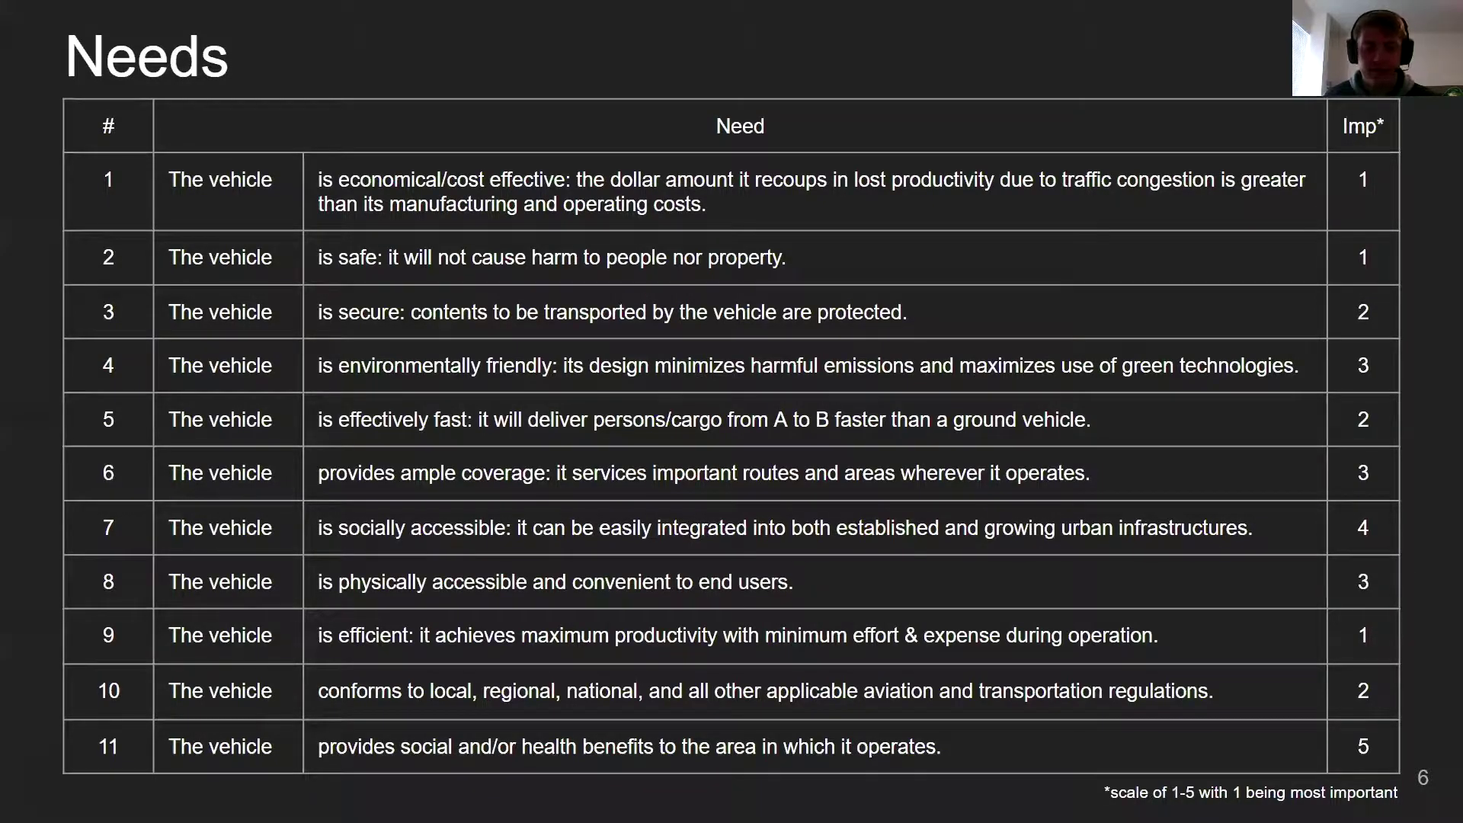
Advance from the Needs slide to the Requirements slide.
key("Right")
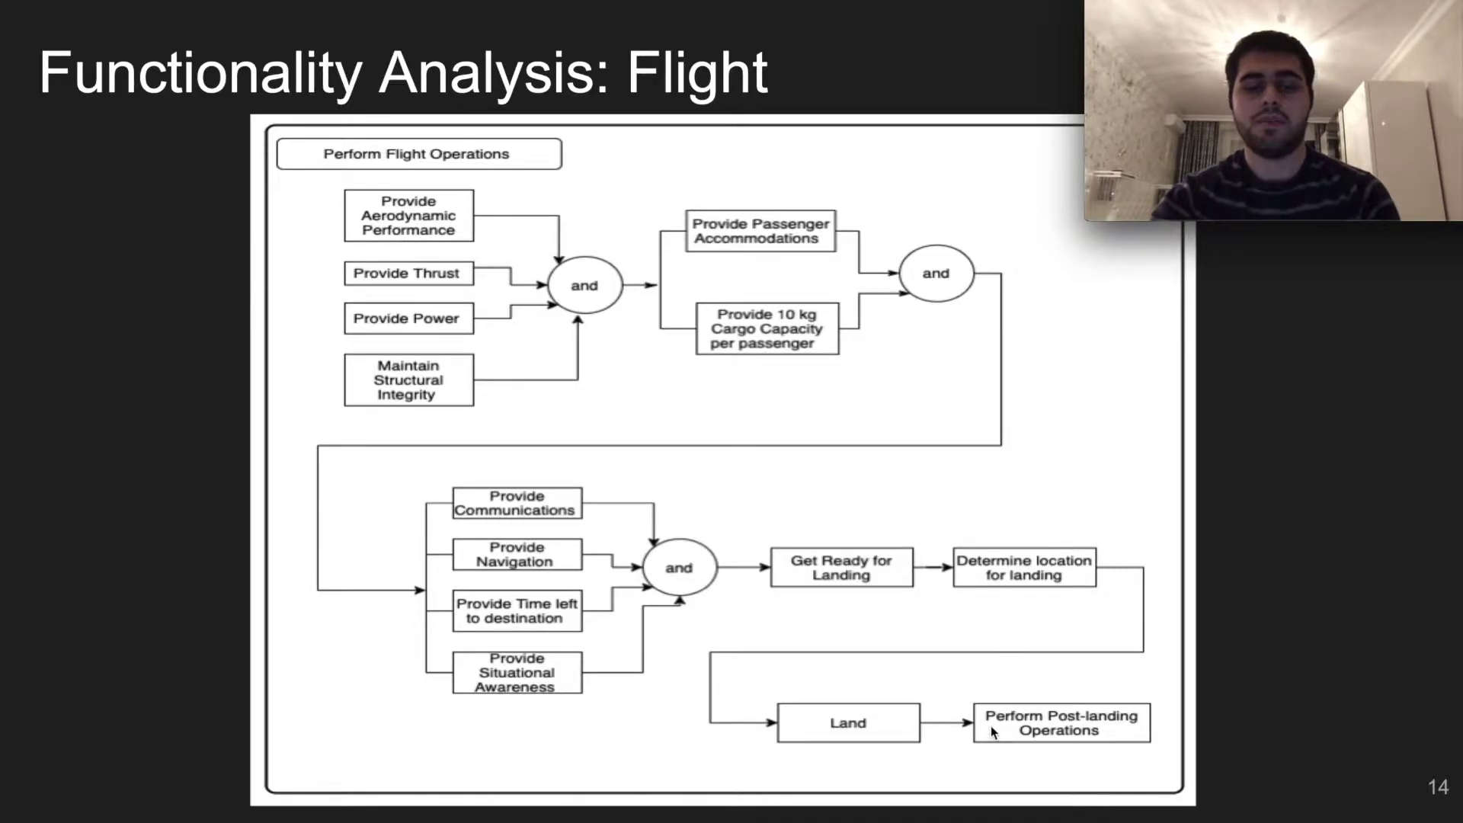
Advance to slide 15, the Post-Landing functionality slide.
key("Right")
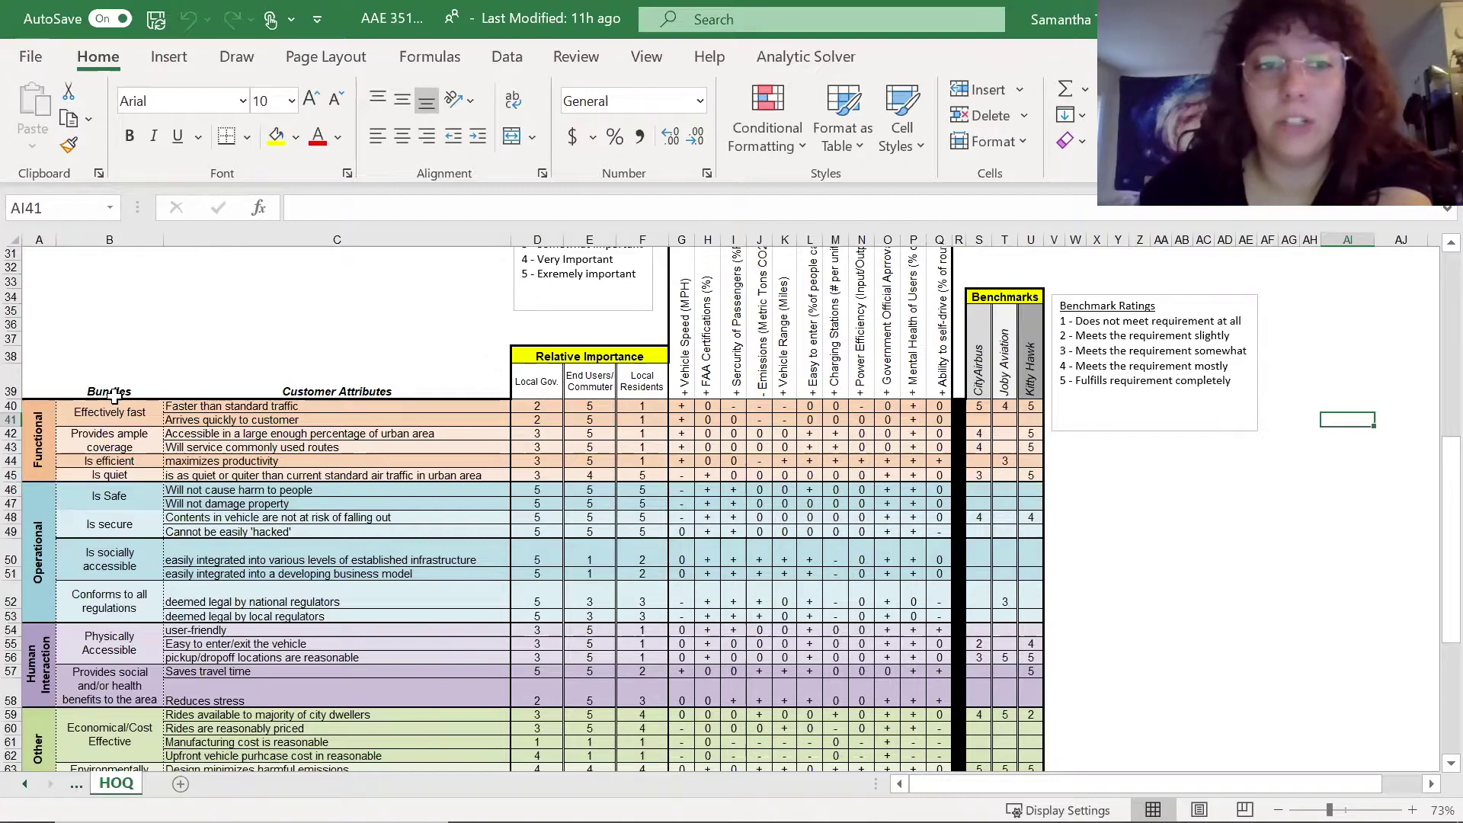
Scroll the HOQ sheet down to show the customer attribute bundles through the Importance Ratings row.
scroll(127, 433, "down", 1)
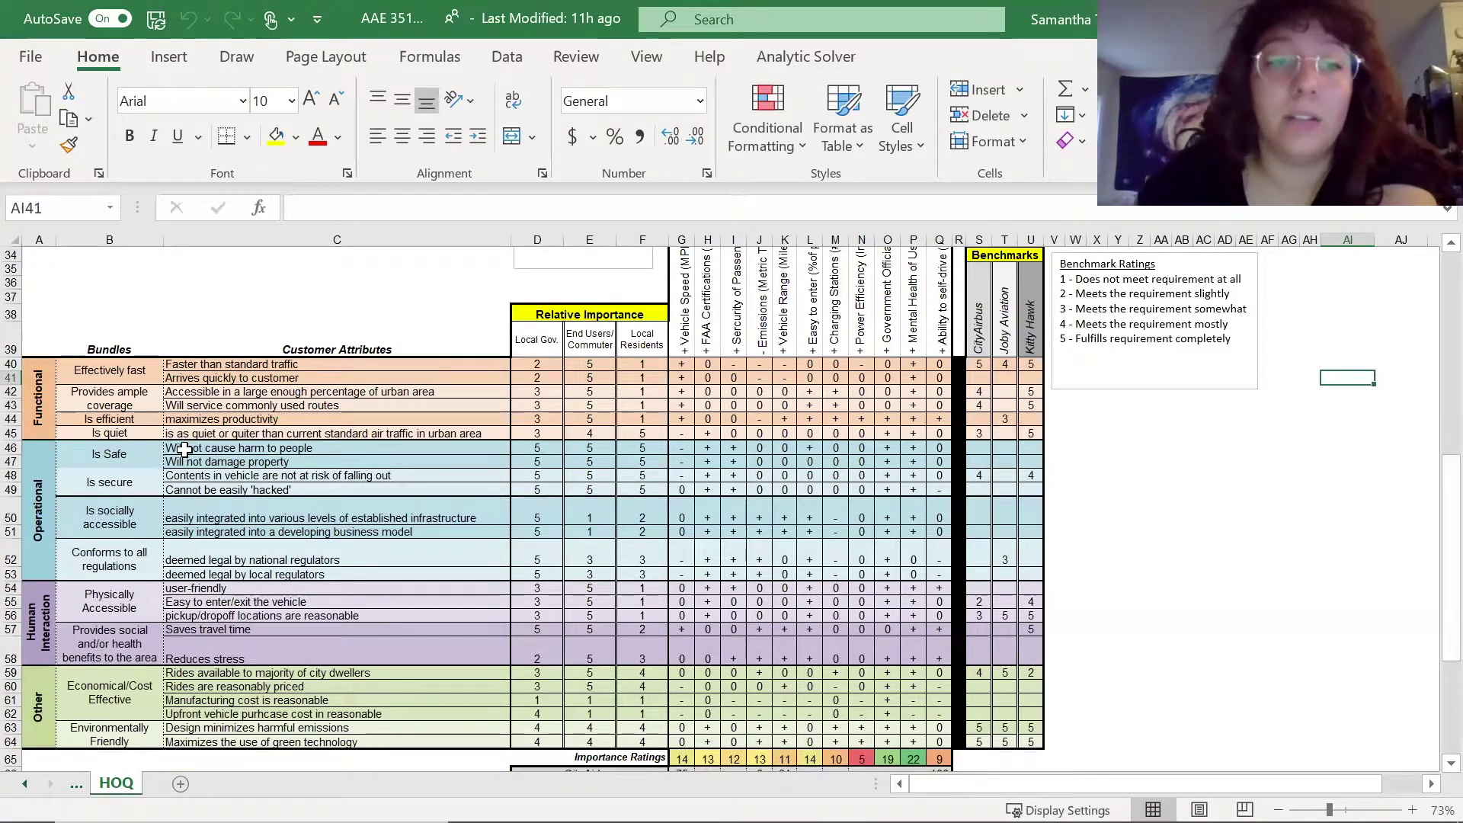
left_click(353, 448)
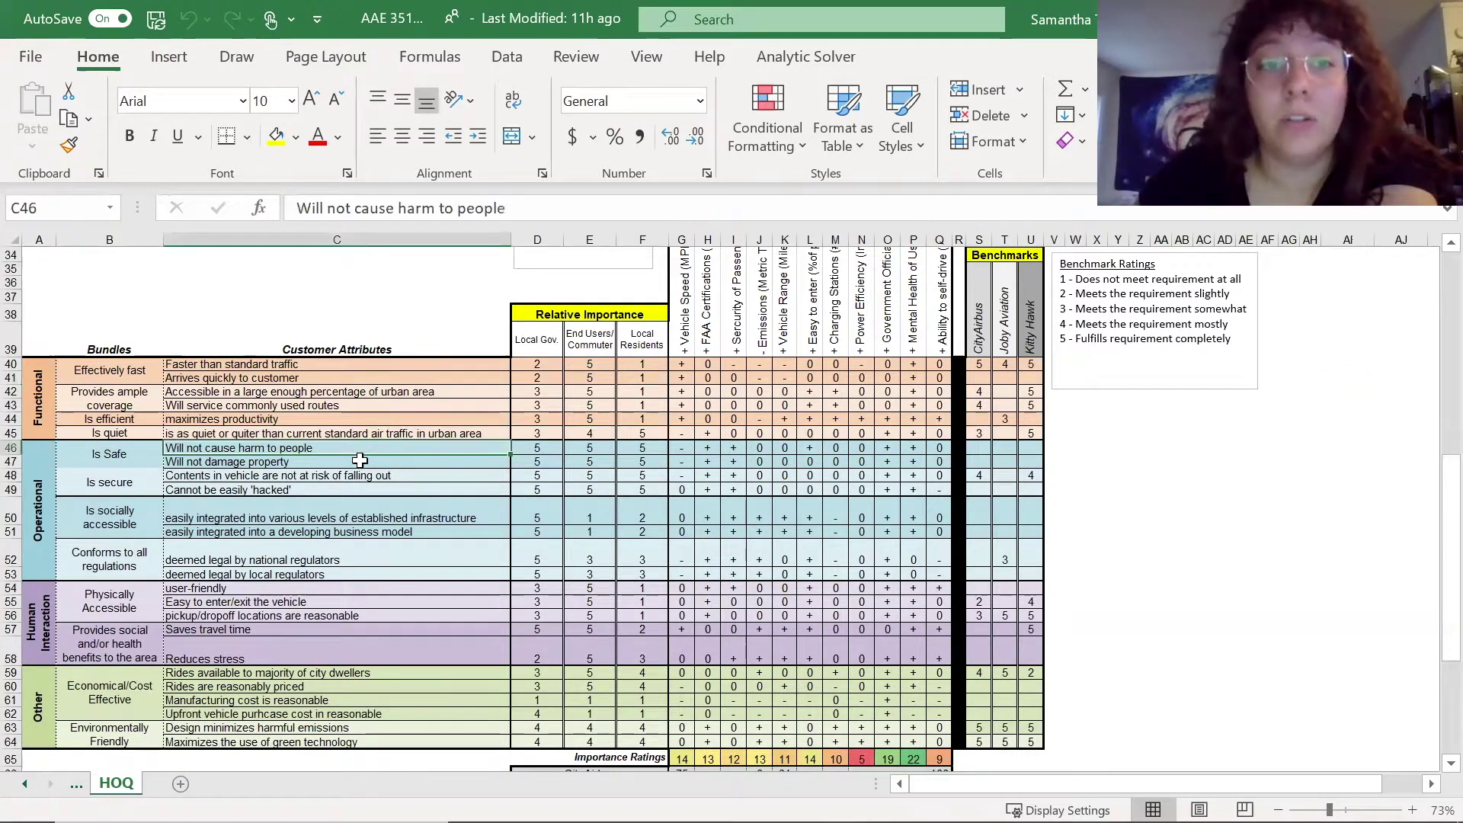
left_click(363, 462)
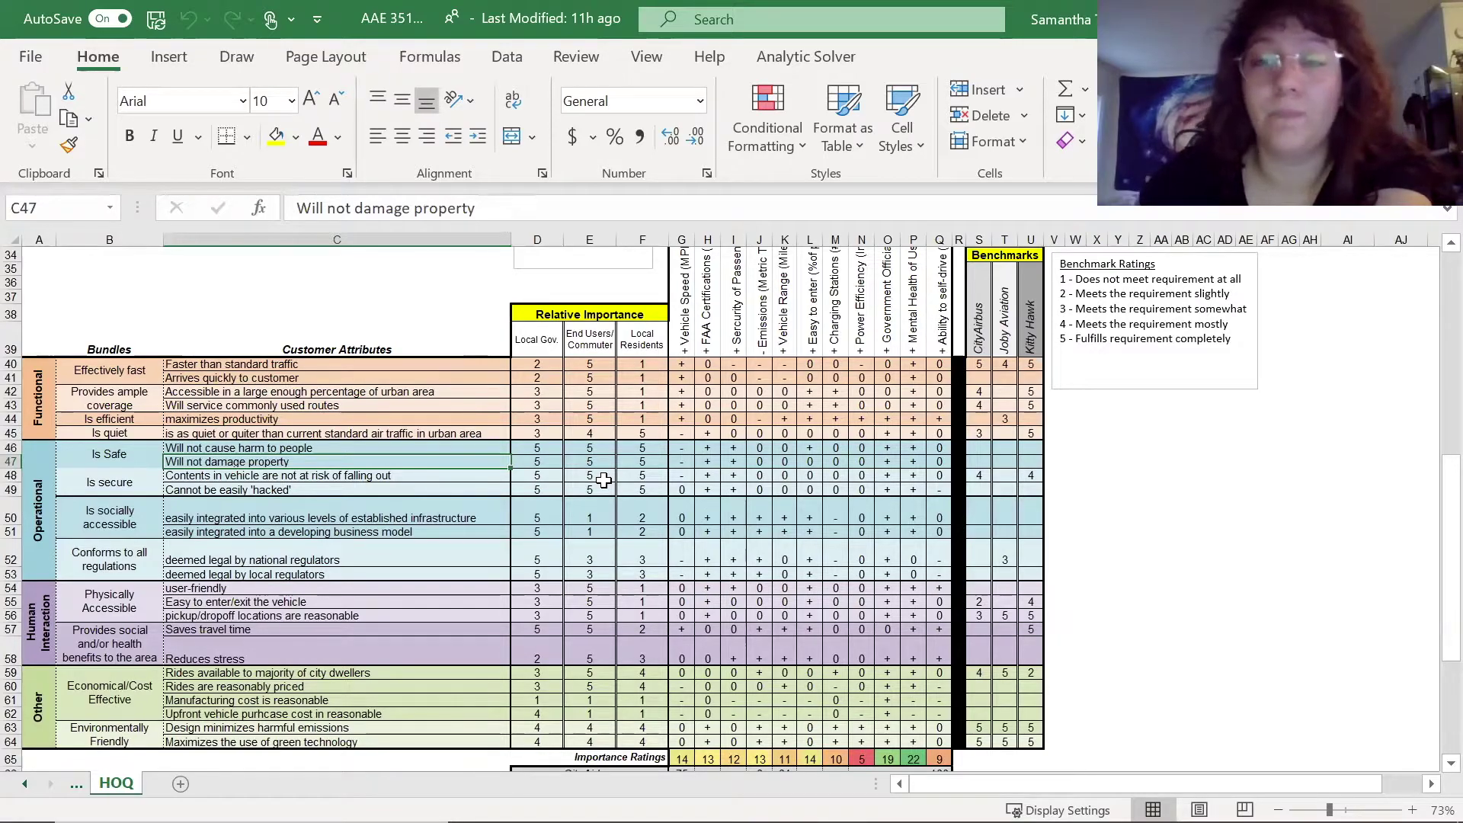
scroll(1048, 419, "up", 1)
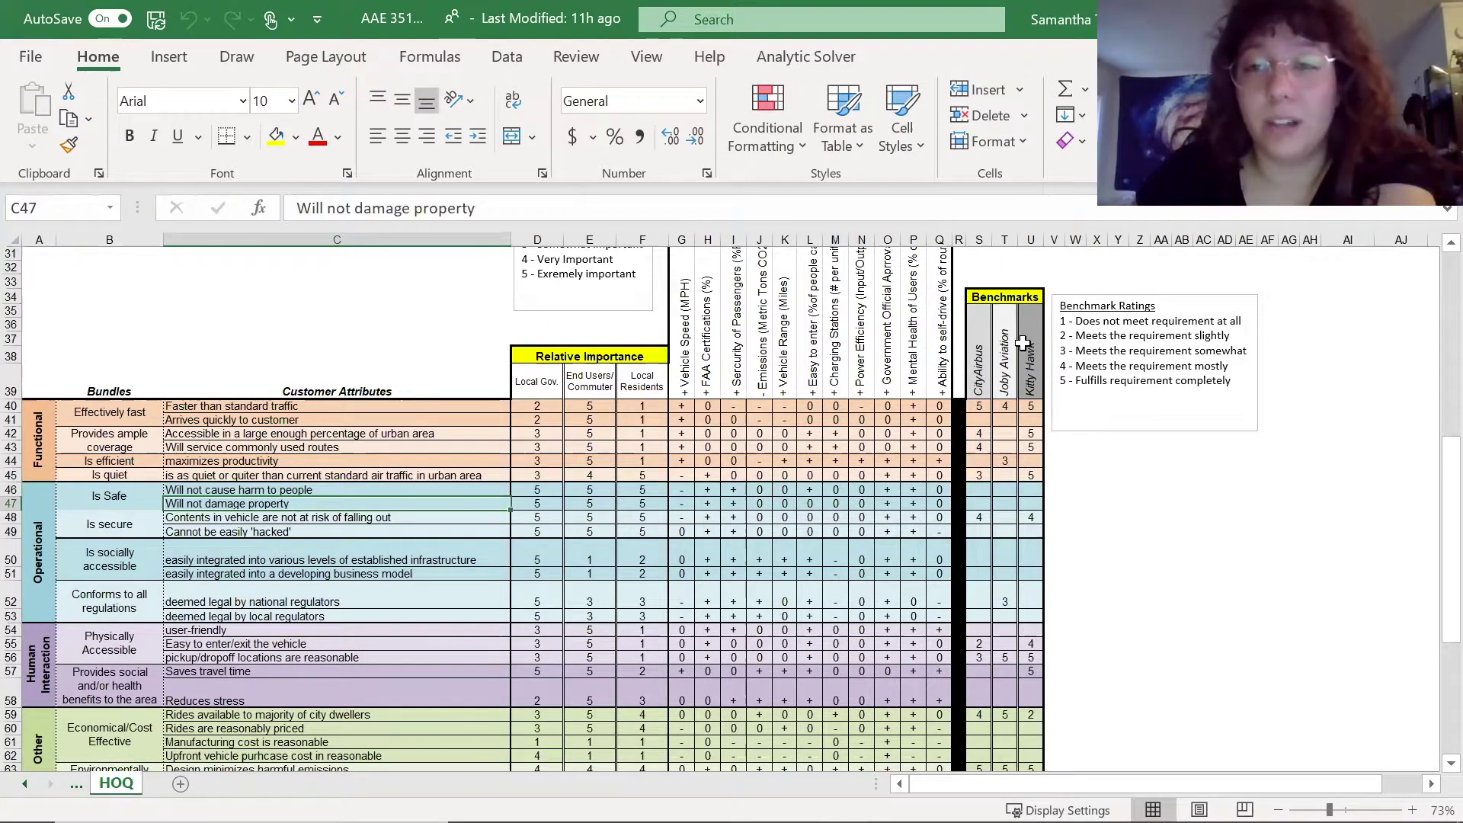
Scroll the HOQ sheet back up to row 13 to show the Engineering Characteristics header.
scroll(1020, 344, "down", 1)
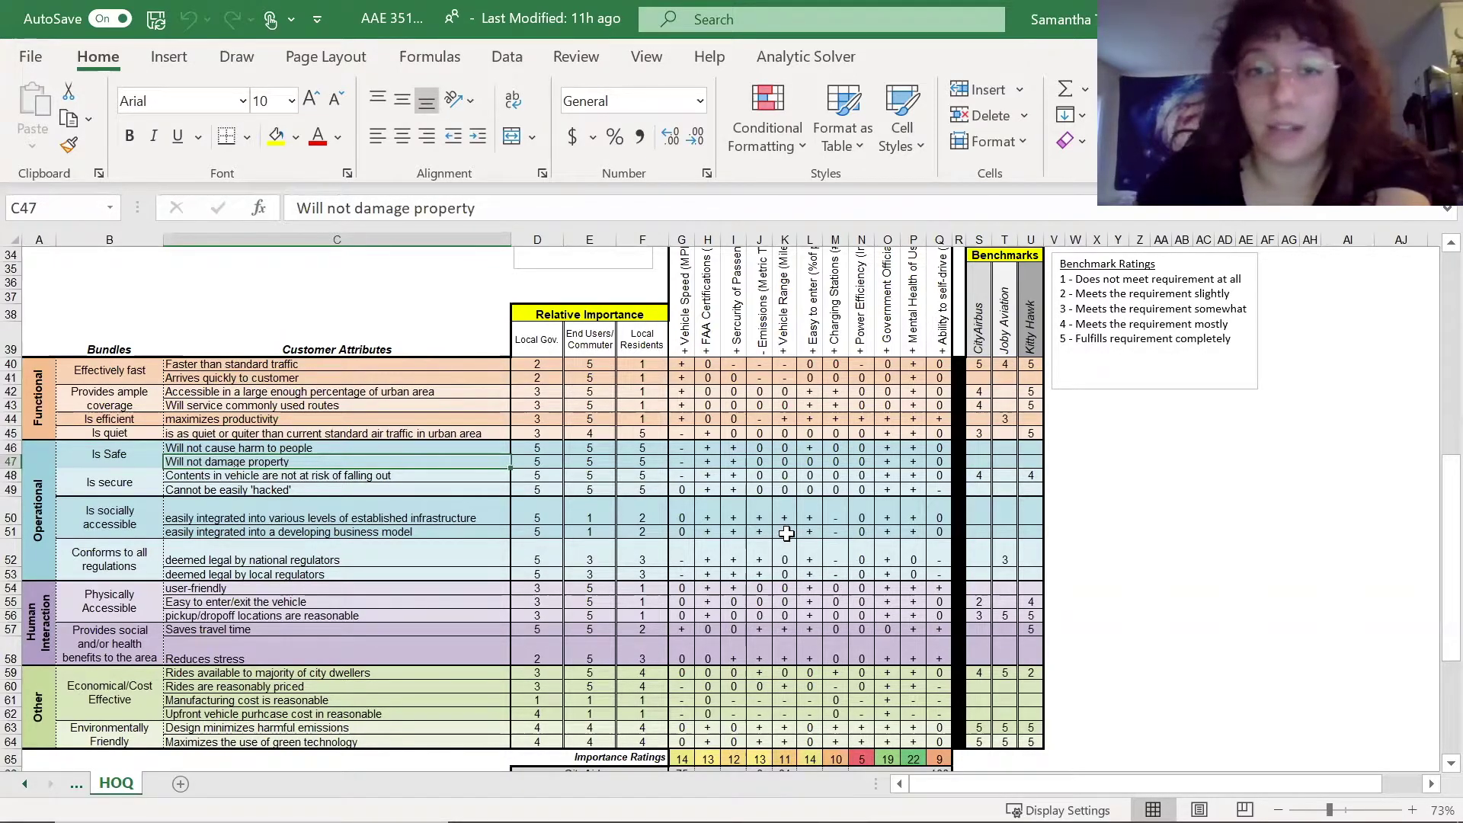
scroll(786, 534, "up", 7)
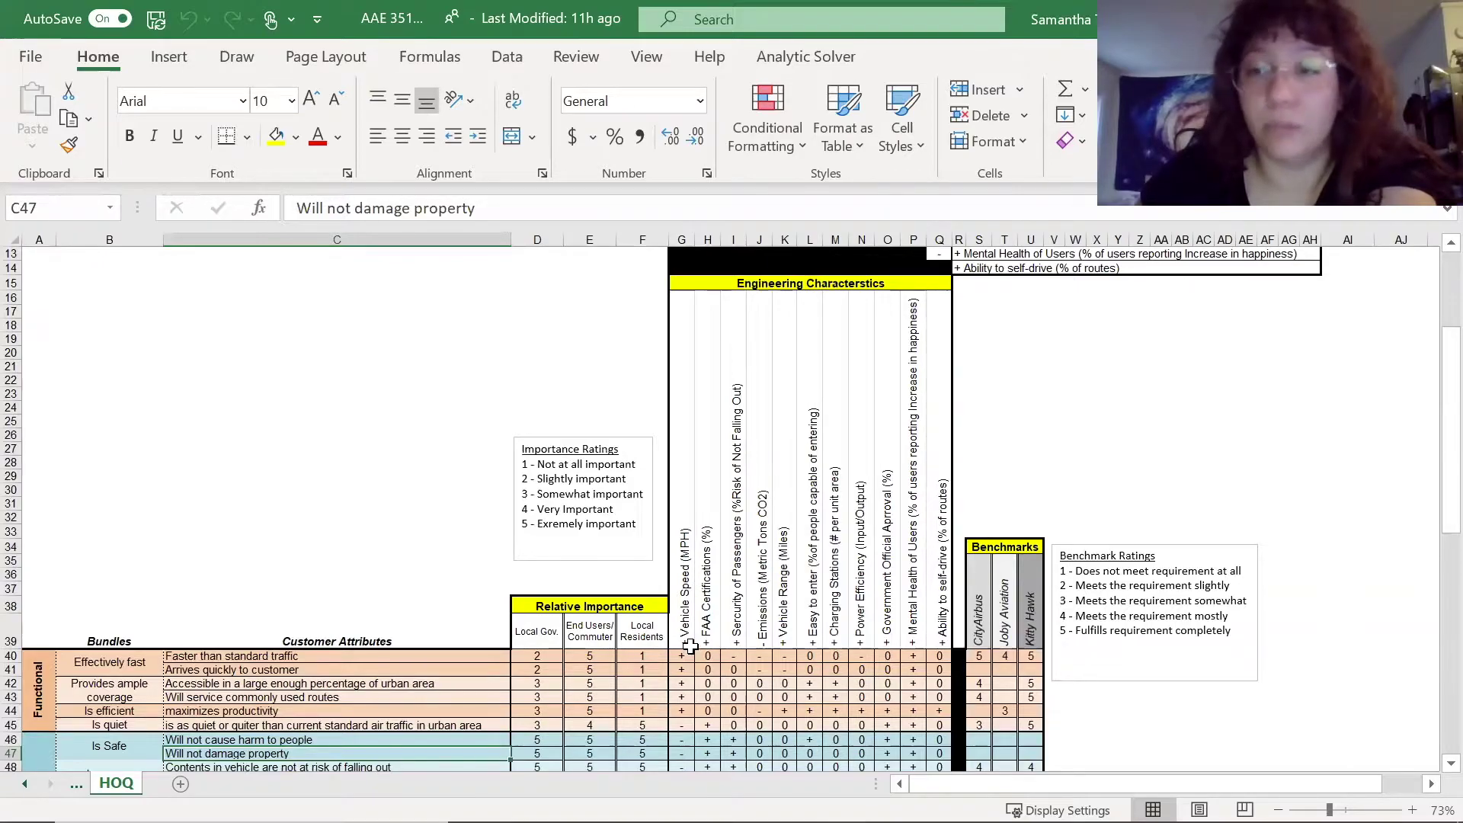
Scroll up to the Correlations roof at row 1, then back down to row 34.
scroll(759, 461, "up", 4)
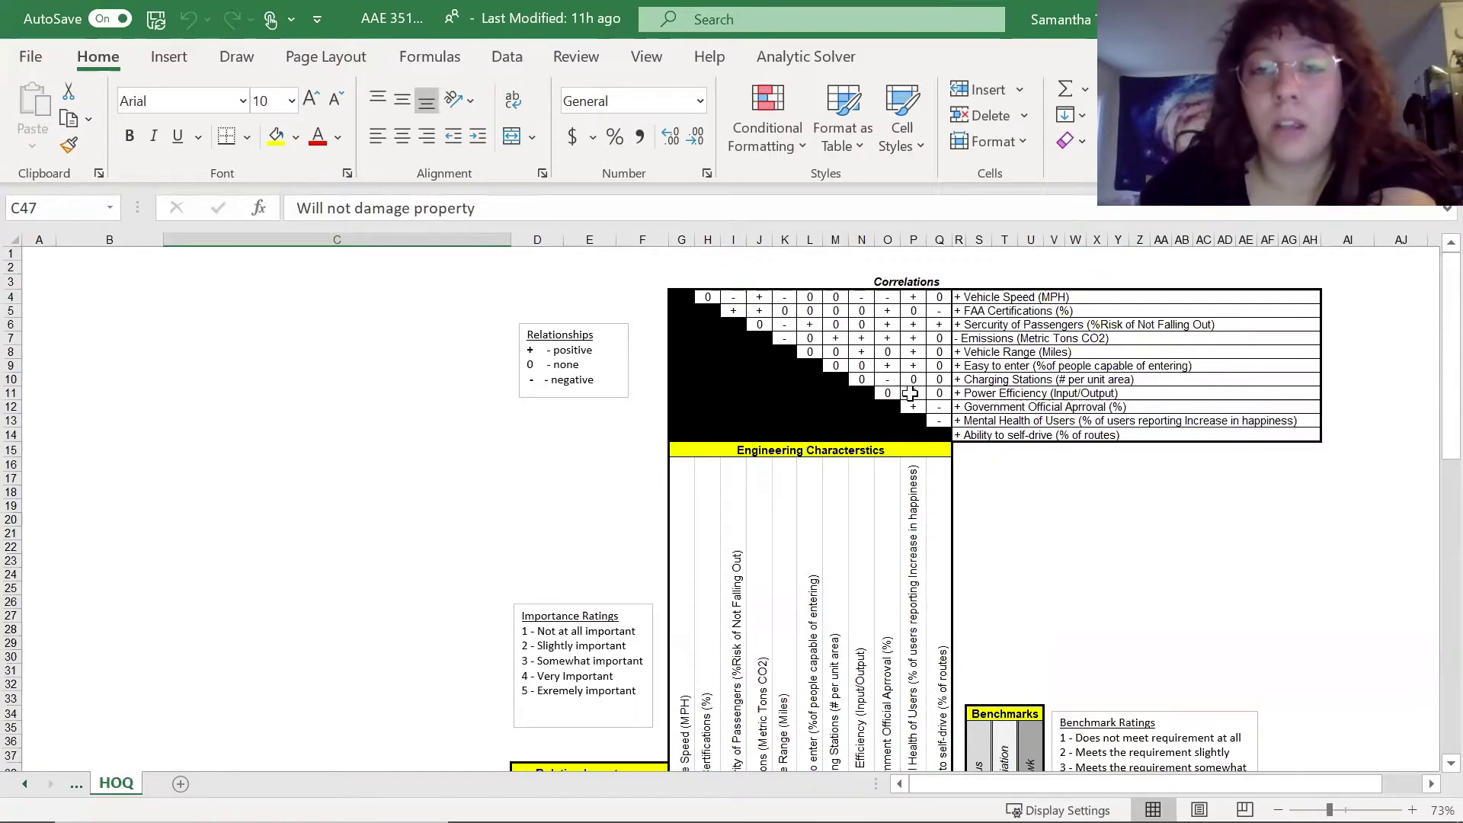
scroll(910, 392, "down", 5)
scroll(910, 393, "down", 6)
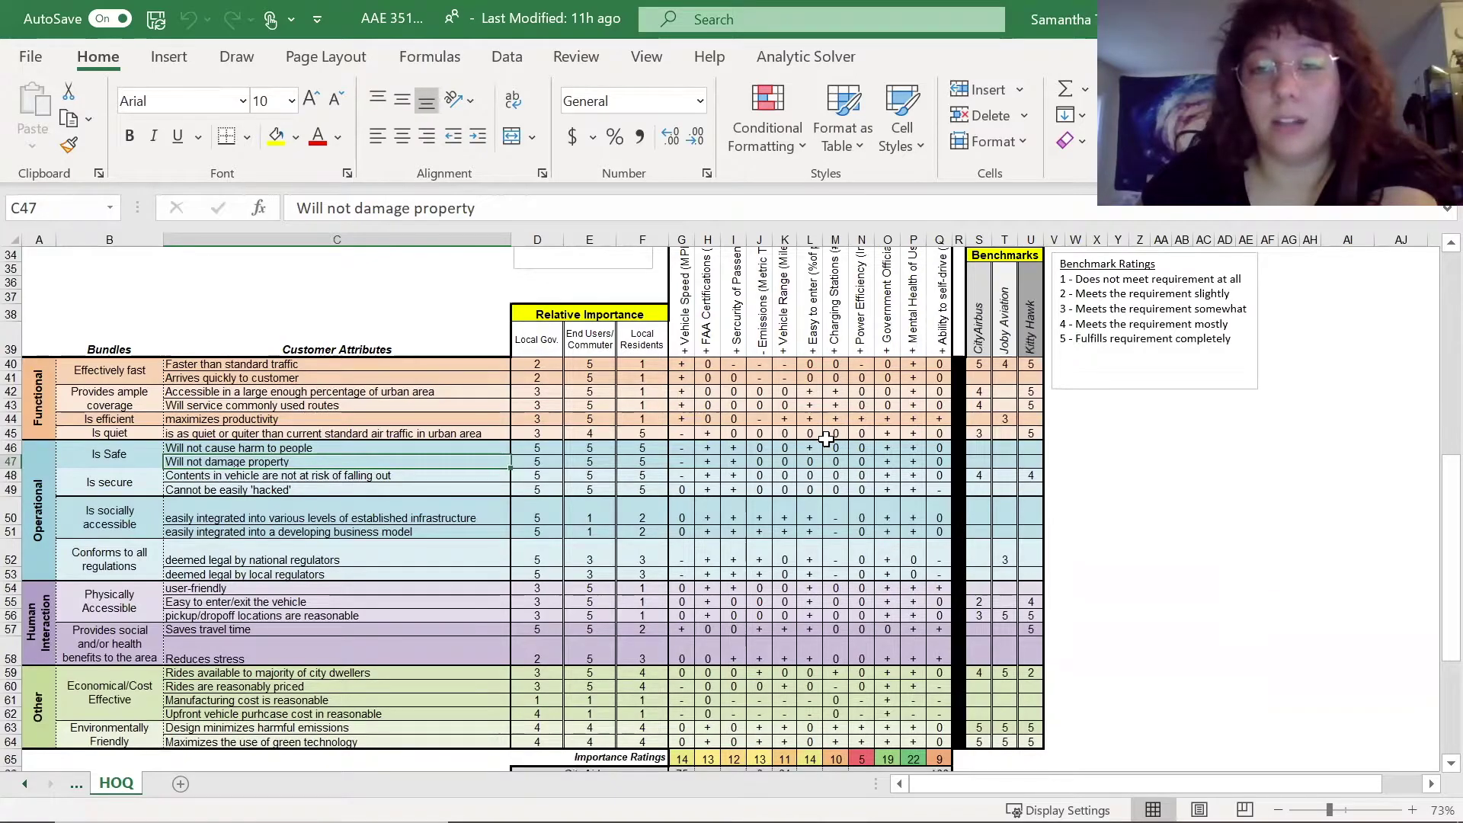
scroll(736, 468, "down", 1)
scroll(736, 468, "down", 1)
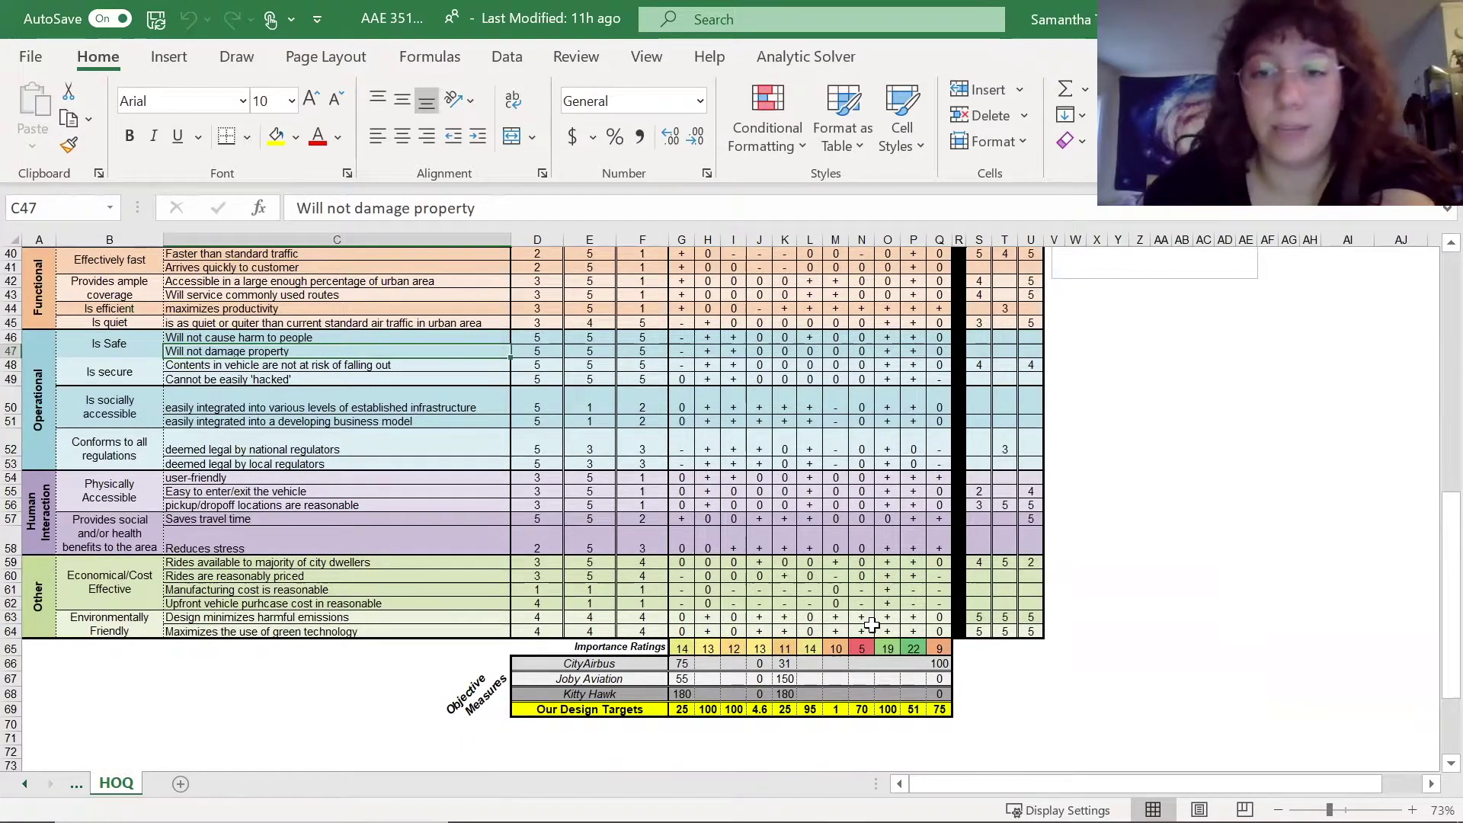
scroll(869, 625, "up", 2)
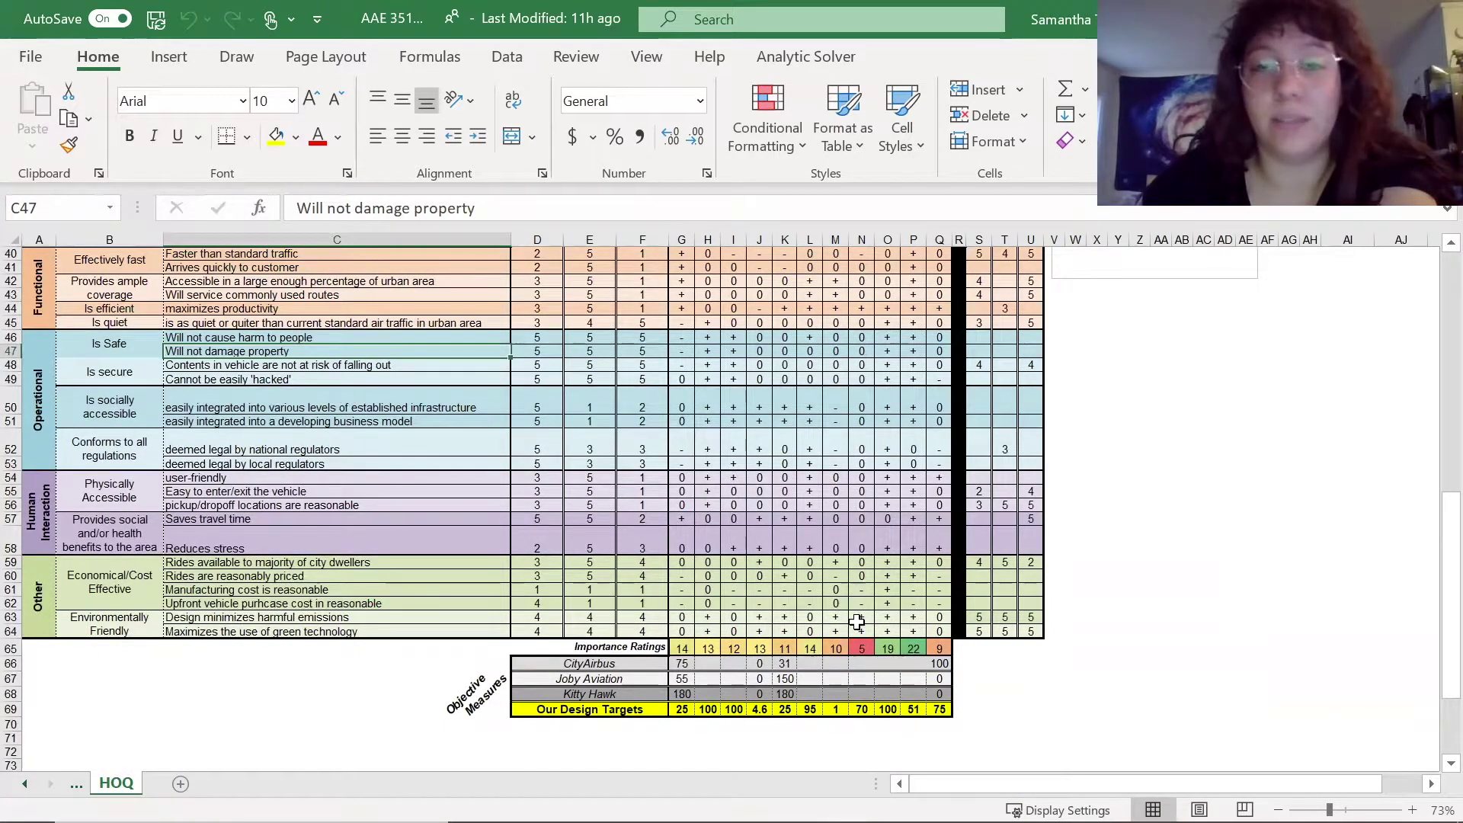
scroll(430, 487, "up", 1)
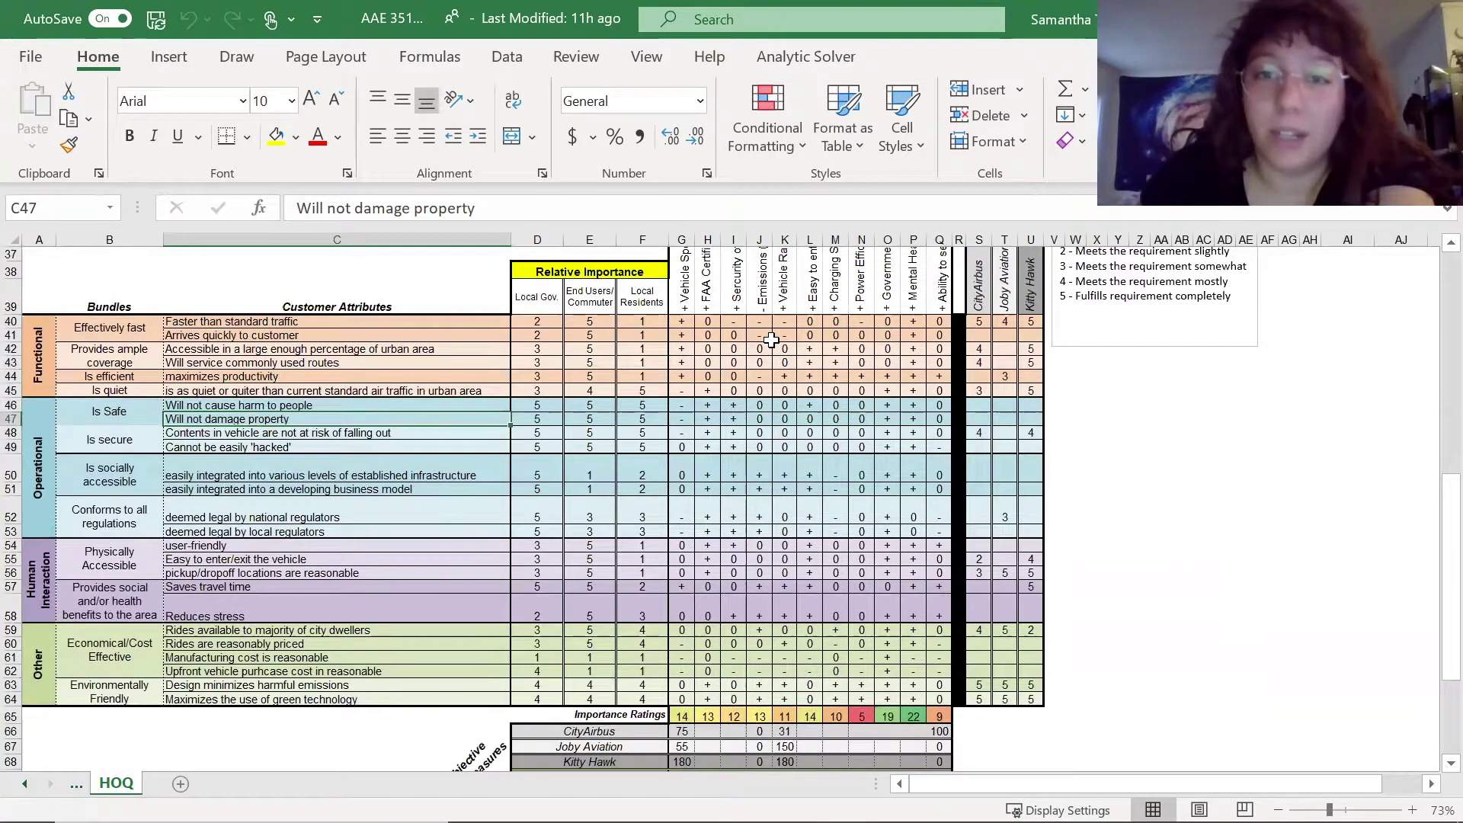
scroll(804, 310, "up", 1)
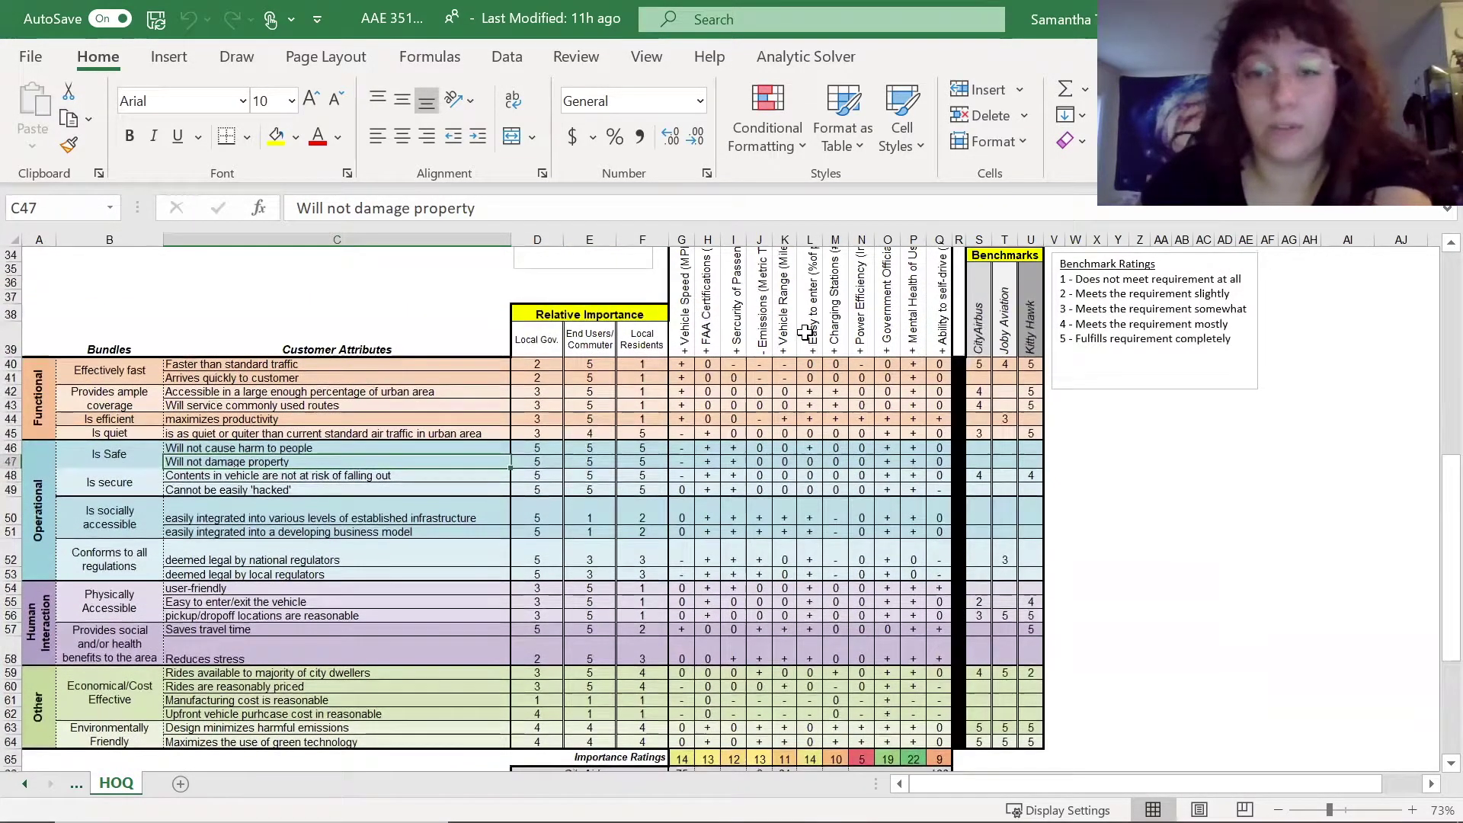
Scroll down the HOQ sheet to reveal the Objective Measures table.
scroll(805, 333, "down", 3)
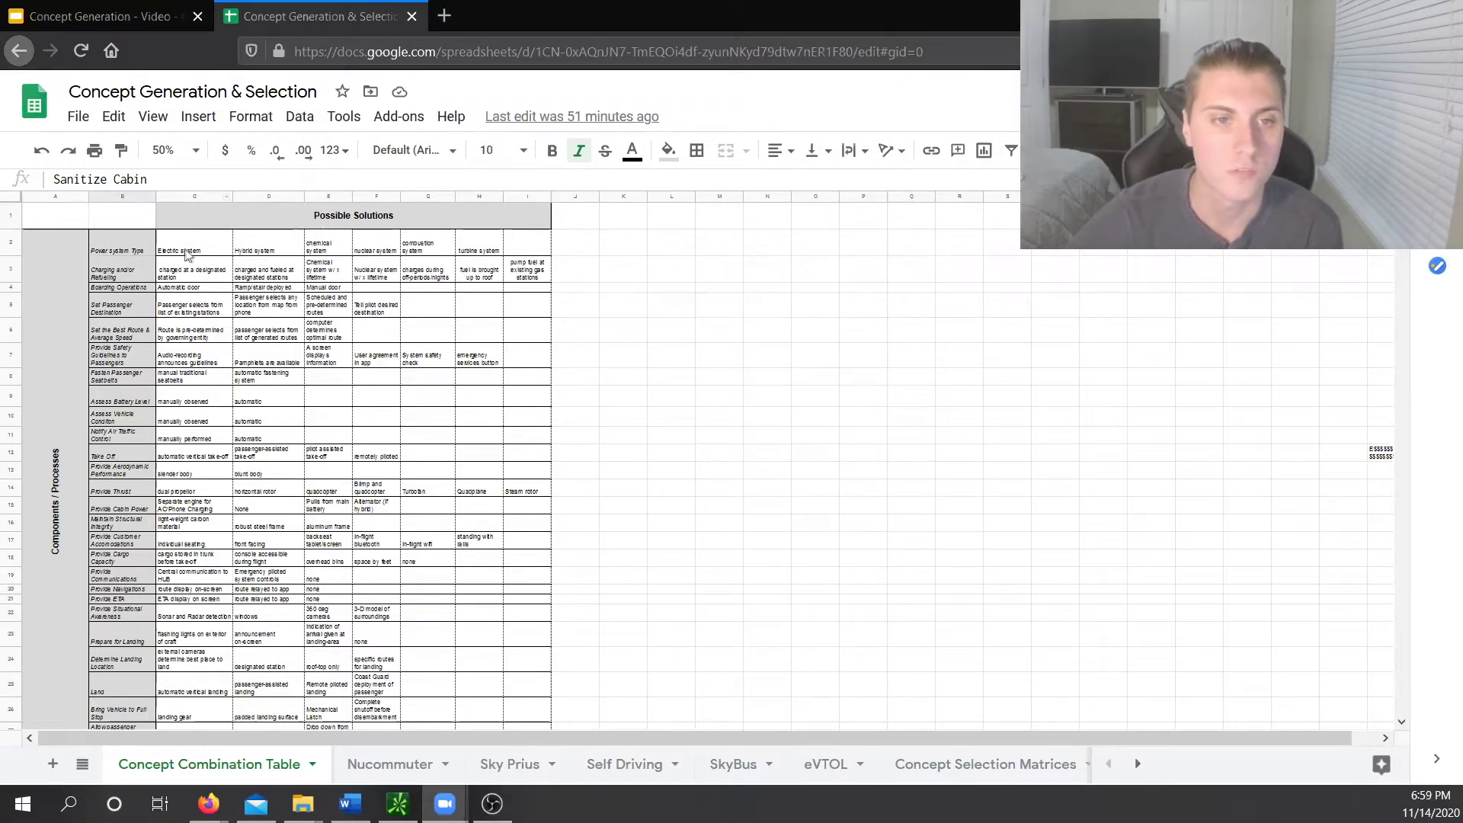
Zoom the Concept Combination Table to 100% while pointing out power system and charging entries.
left_click(142, 252)
left_click(135, 271)
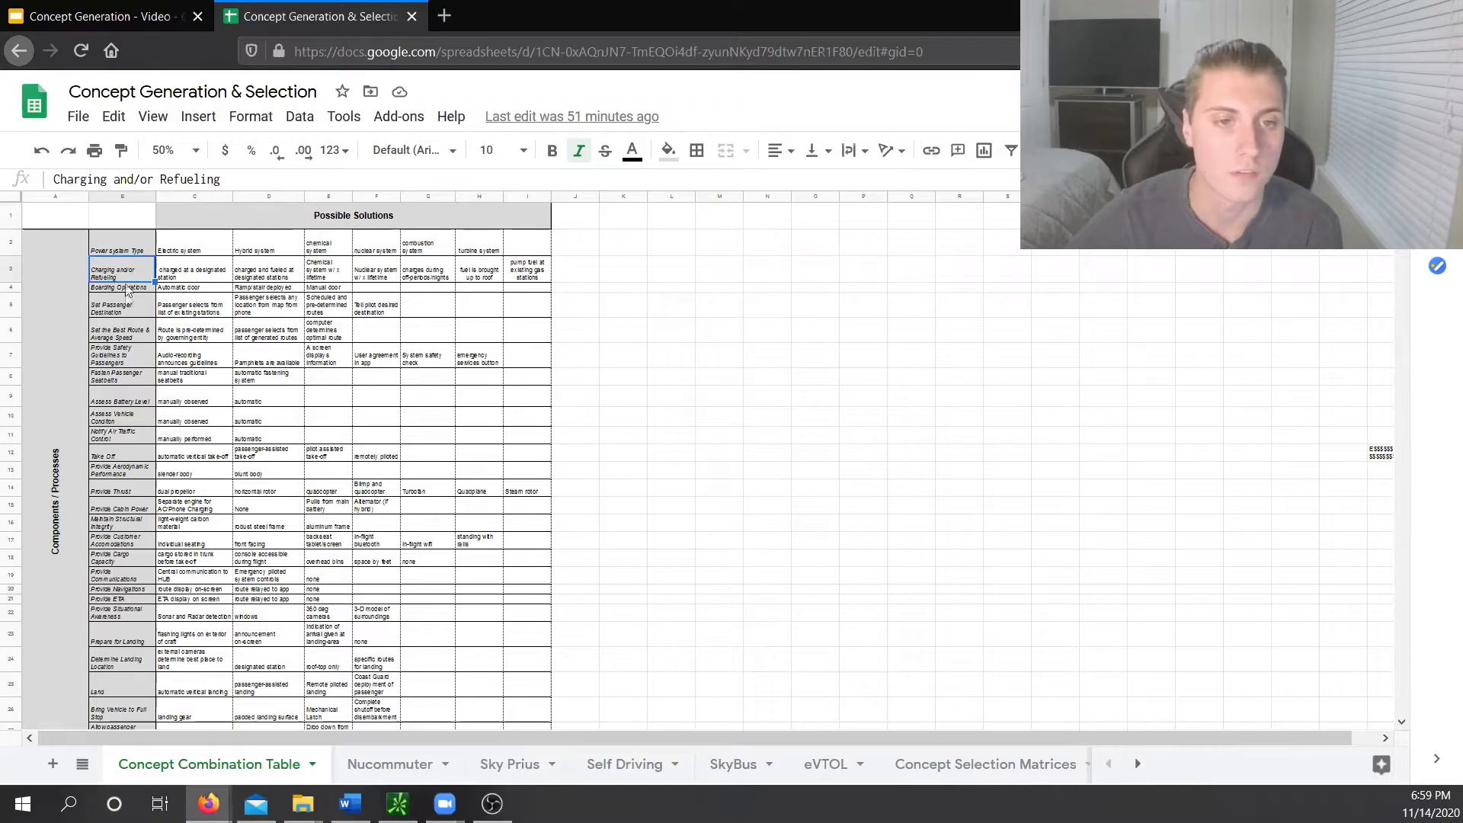
left_click(128, 297)
left_click(394, 297)
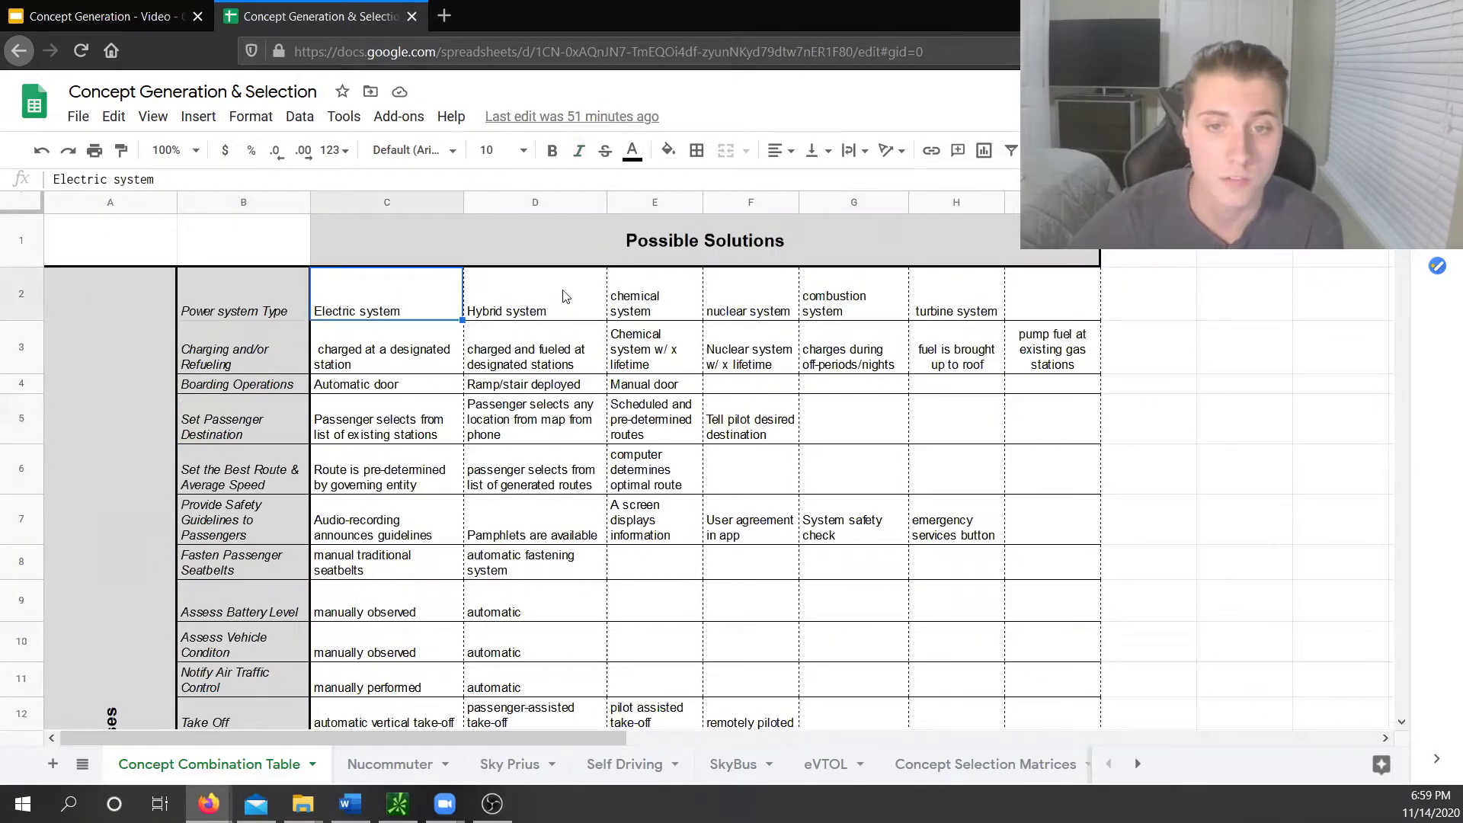
Point out the hybrid, chemical, nuclear, combustion and turbine power options and designated-station charging.
left_click(566, 296)
left_click(655, 302)
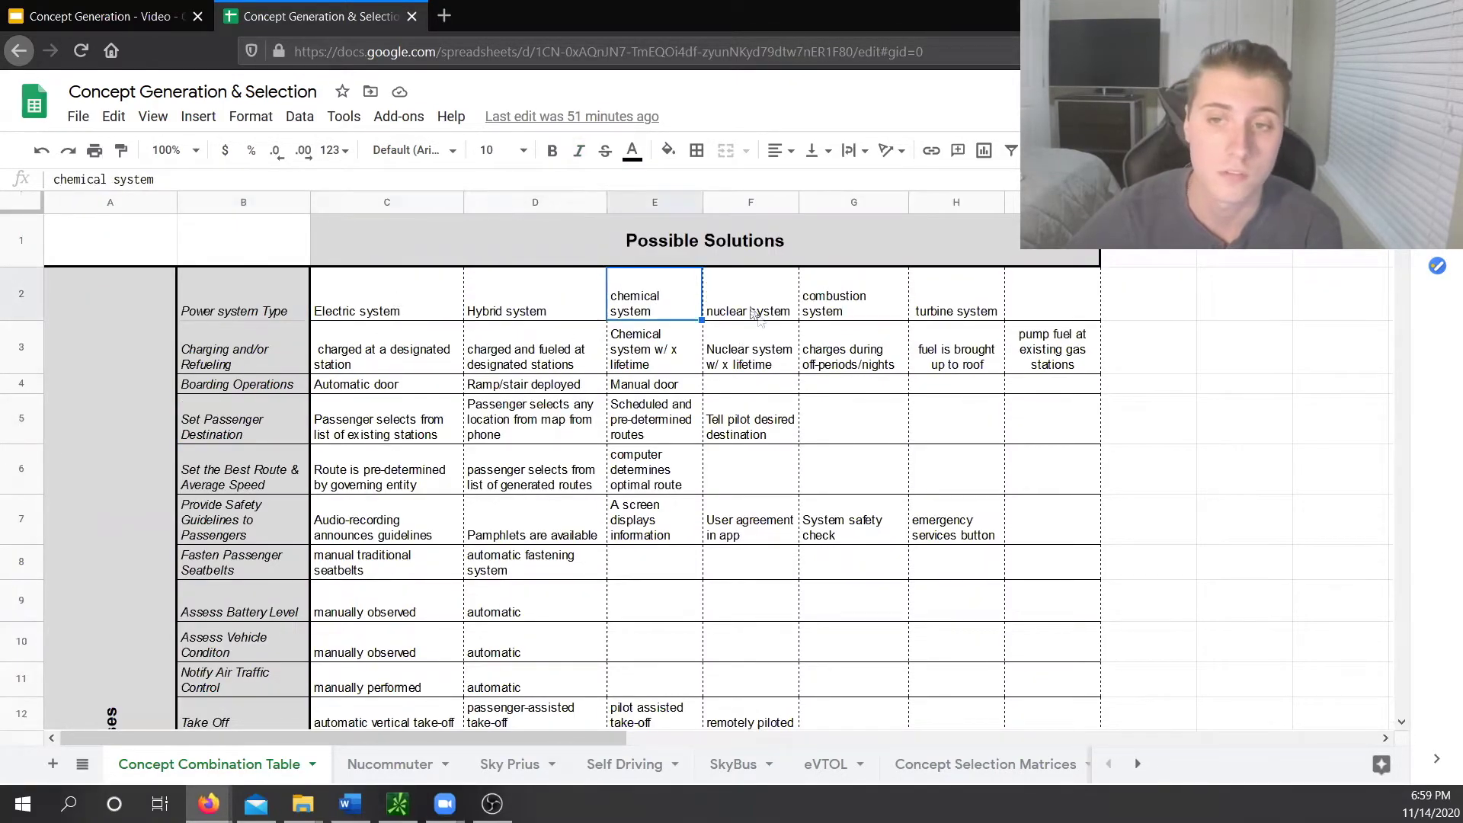
left_click(754, 312)
left_click(851, 294)
left_click(970, 305)
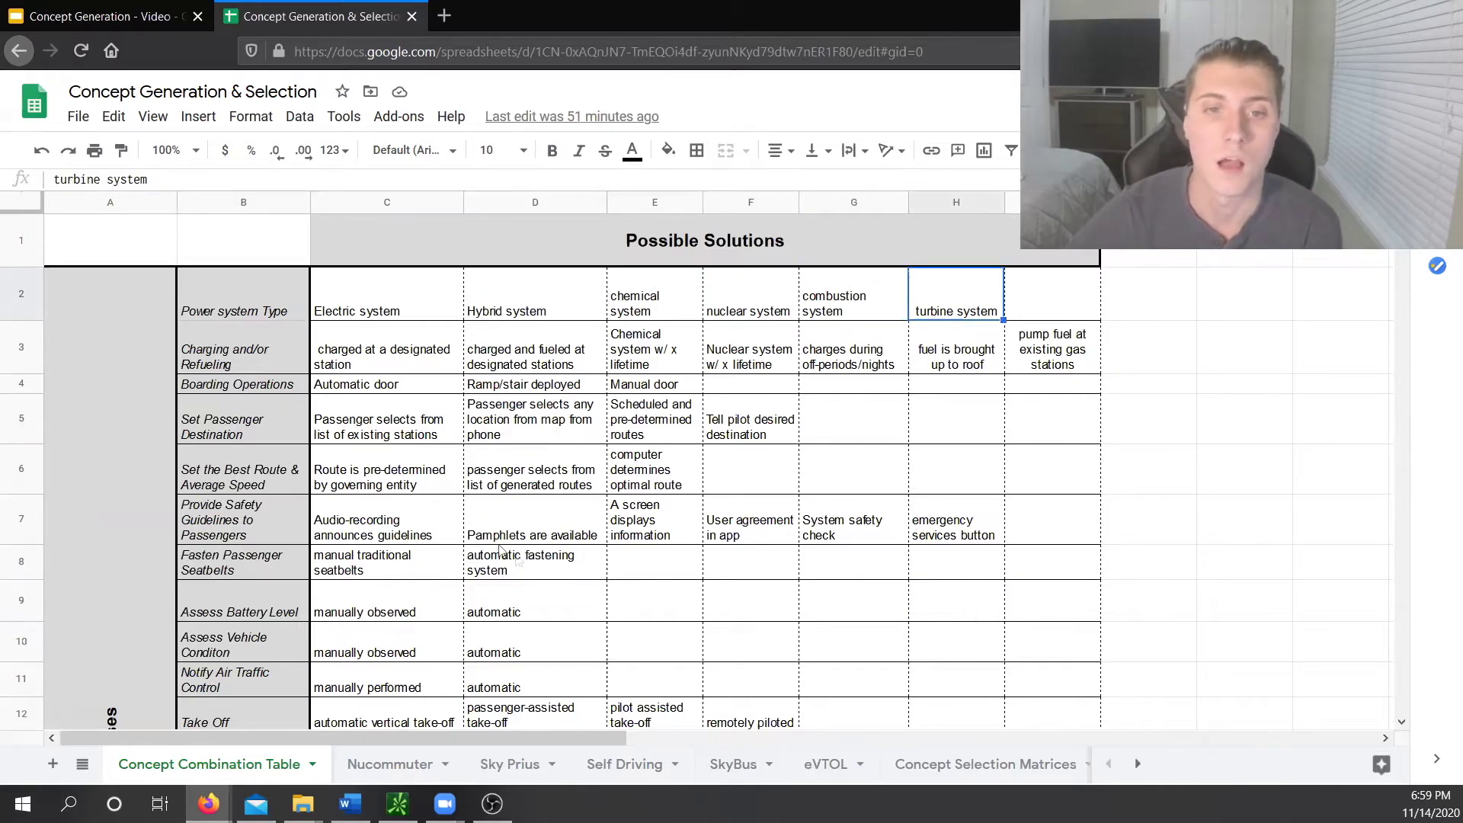
left_click(374, 363)
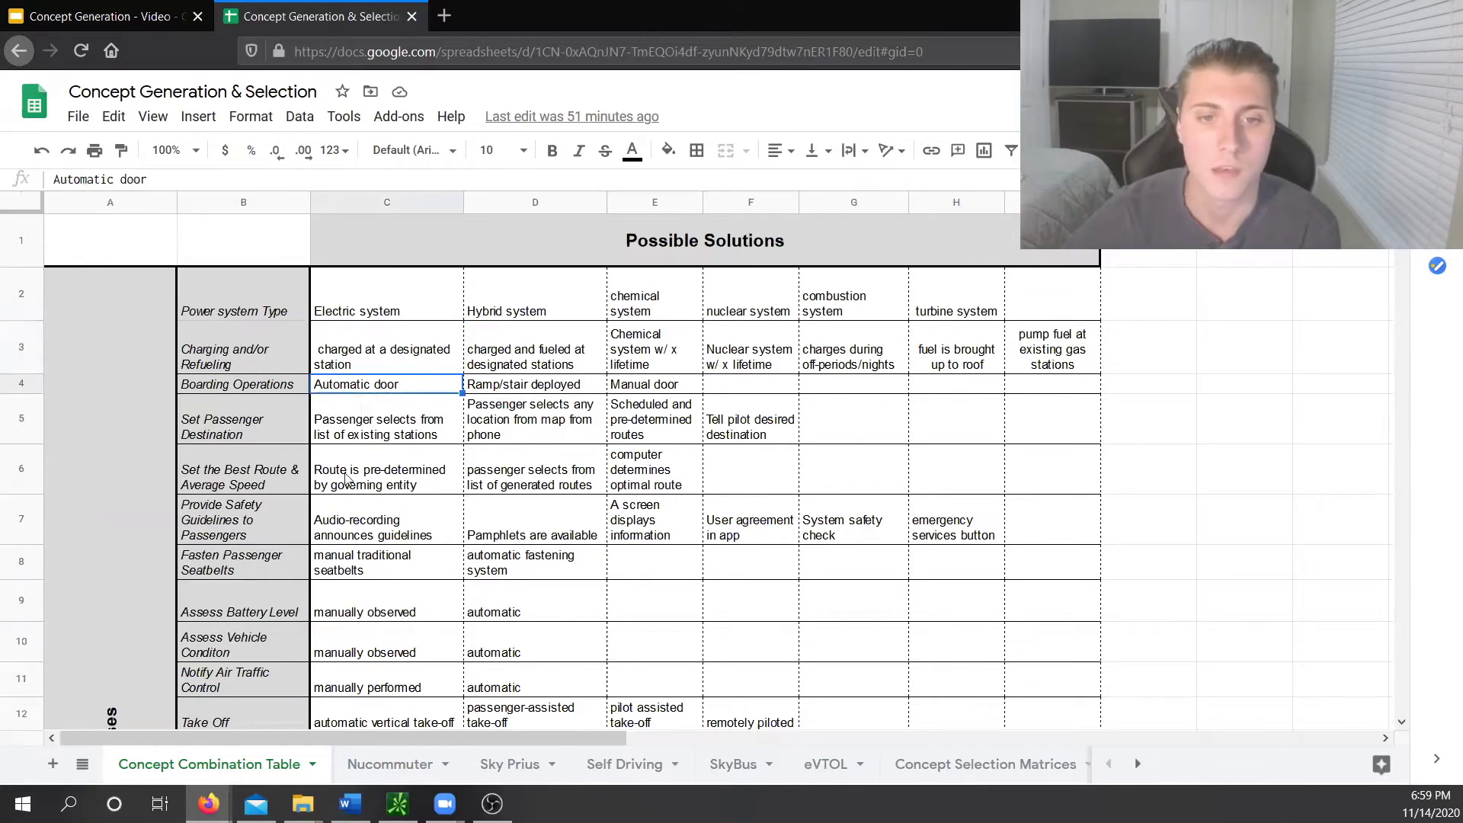
Point out Boarding, Take Off, Thrust and Cabin Power options, then go to Concept Selection Matrices.
left_click(239, 389)
scroll(260, 415, "down", 5)
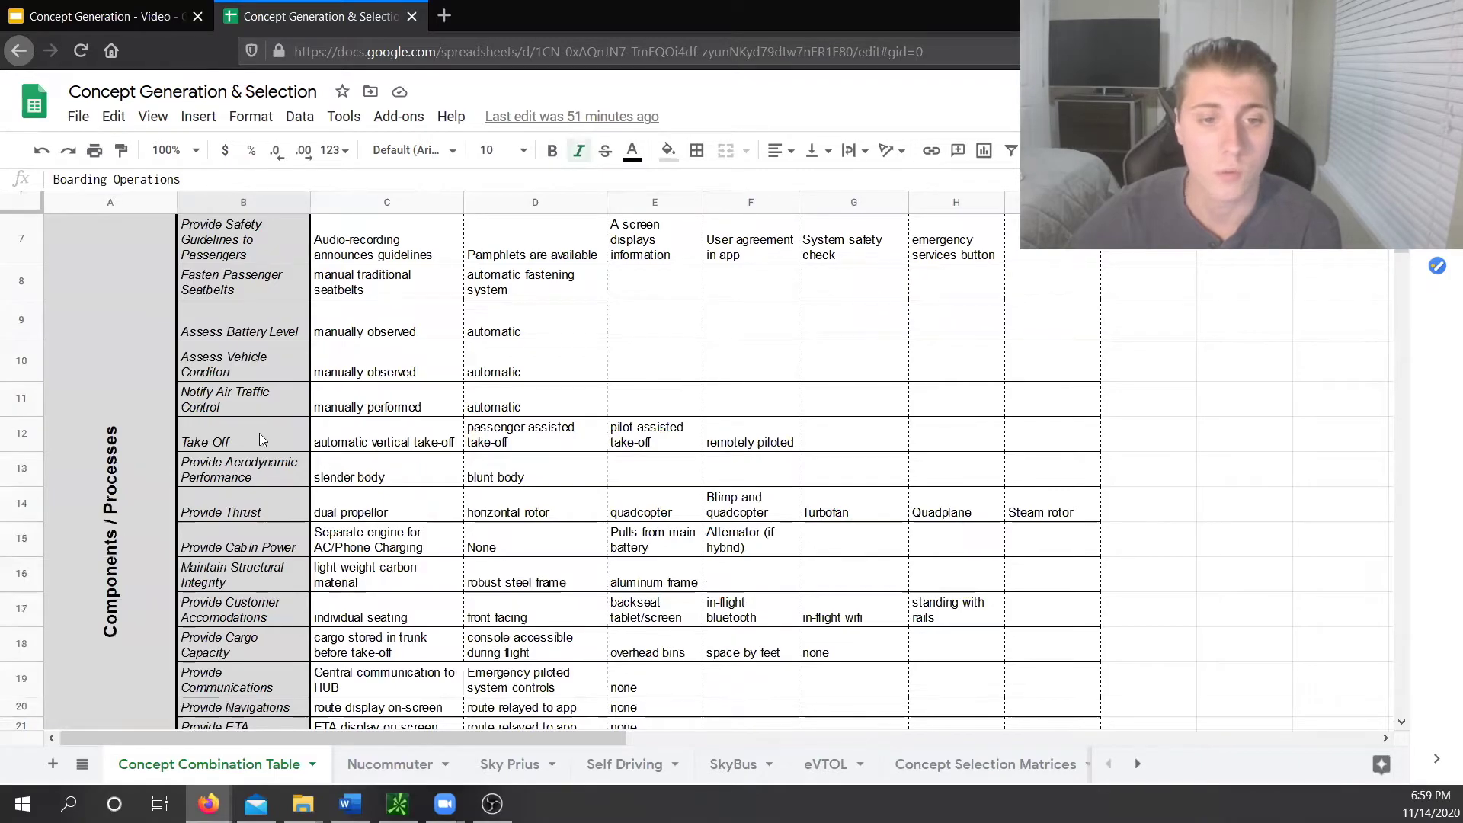
left_click(260, 439)
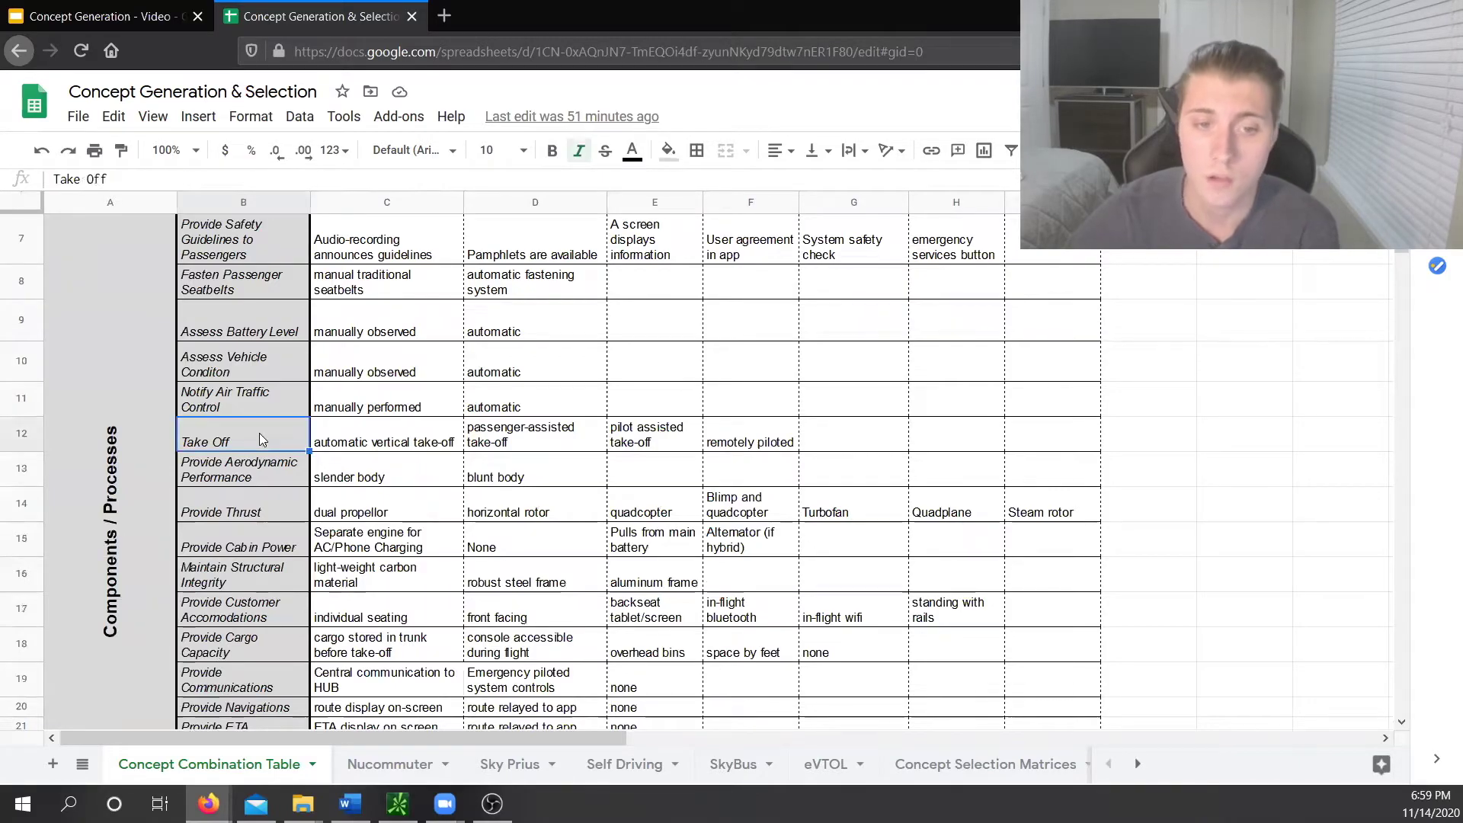
left_click(259, 512)
left_click(254, 548)
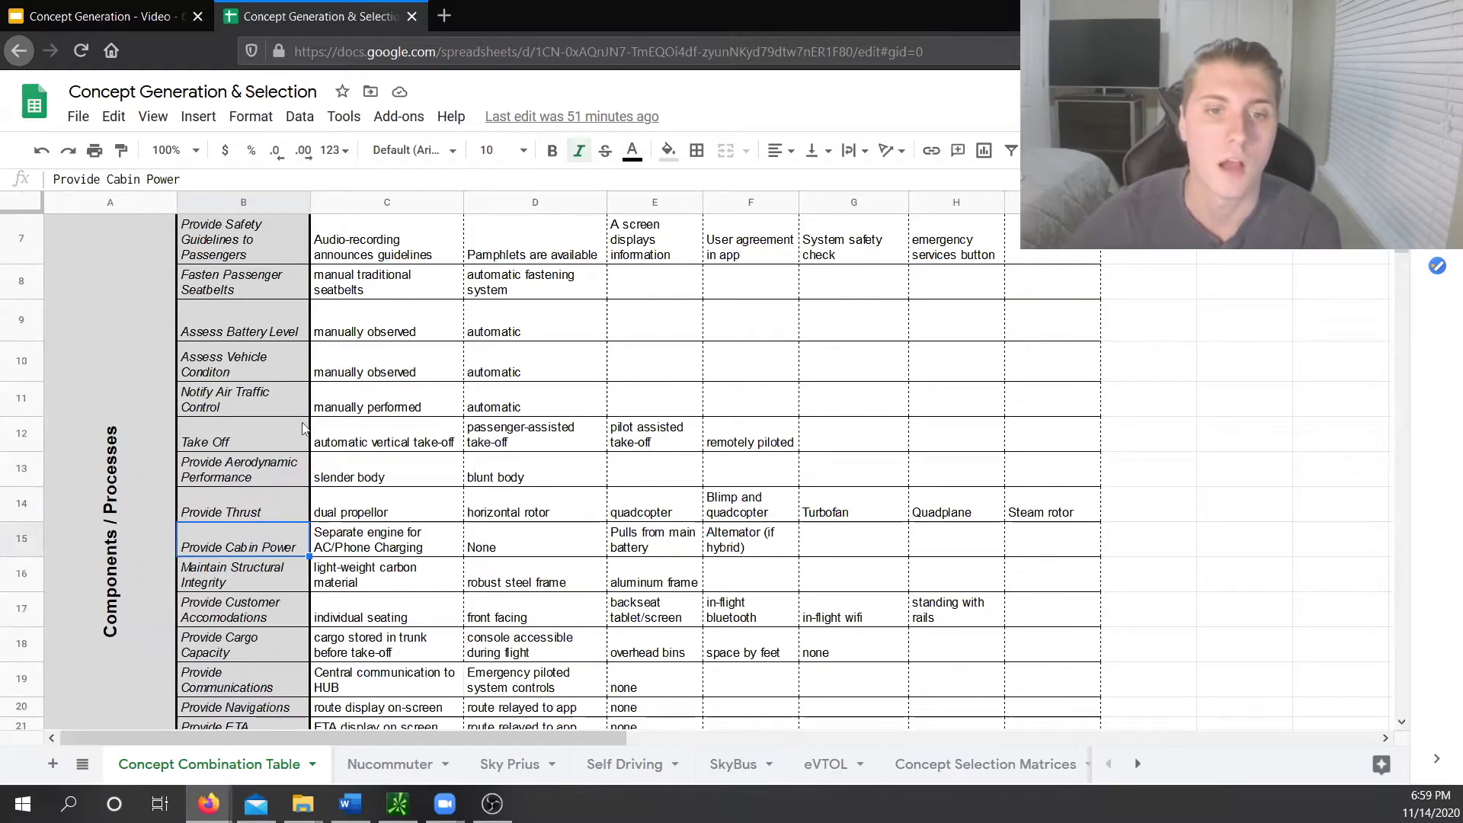
scroll(240, 427, "down", 3)
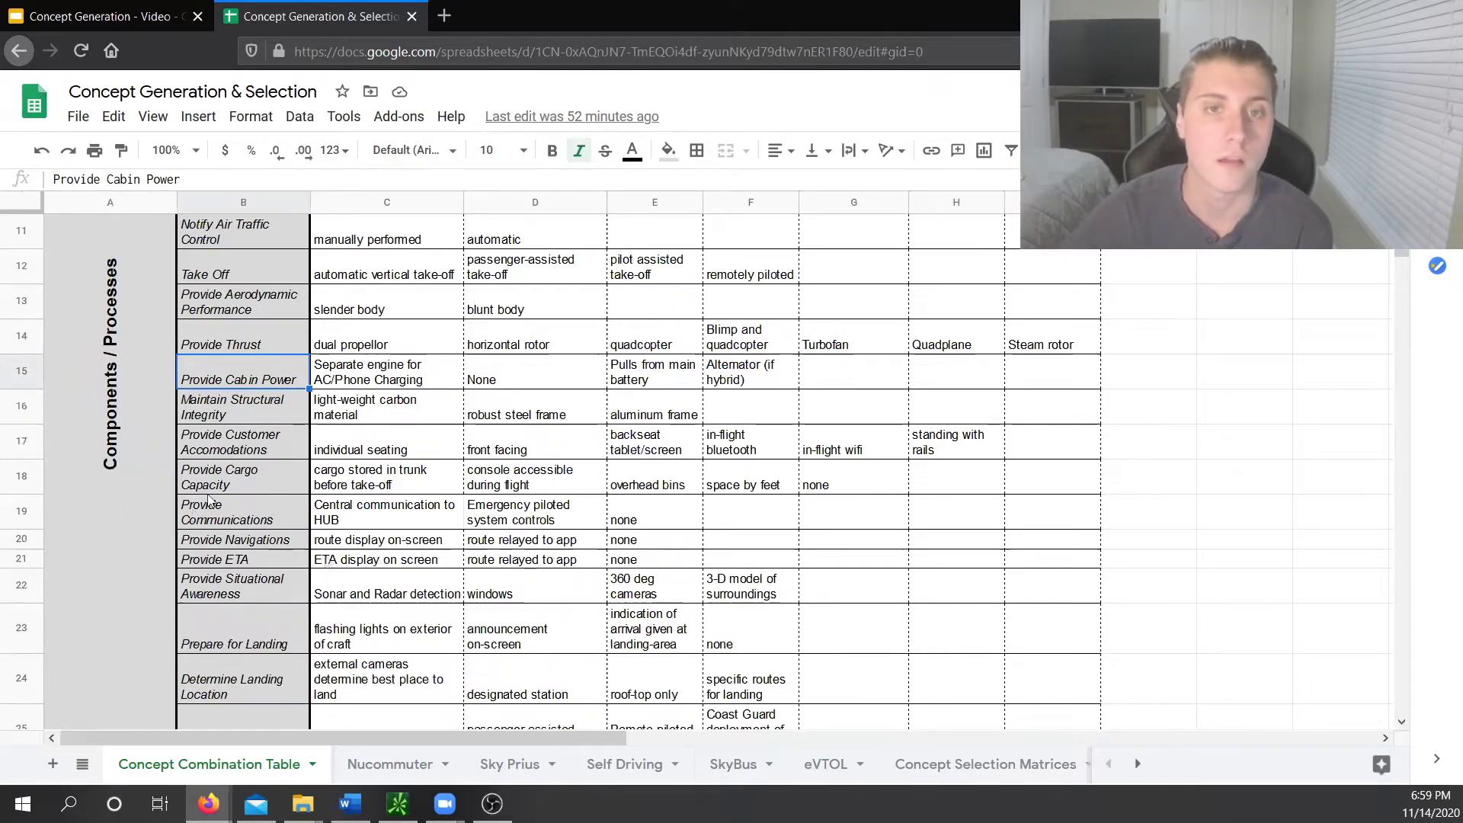
key("ctrl+shift+Page_Down")
key("ctrl+shift+Page_Down")
key("ctrl+shift+Page_Down")
key("ctrl+shift+Page_Down")
key("ctrl+shift+Page_Down")
key("ctrl+shift+Page_Down")
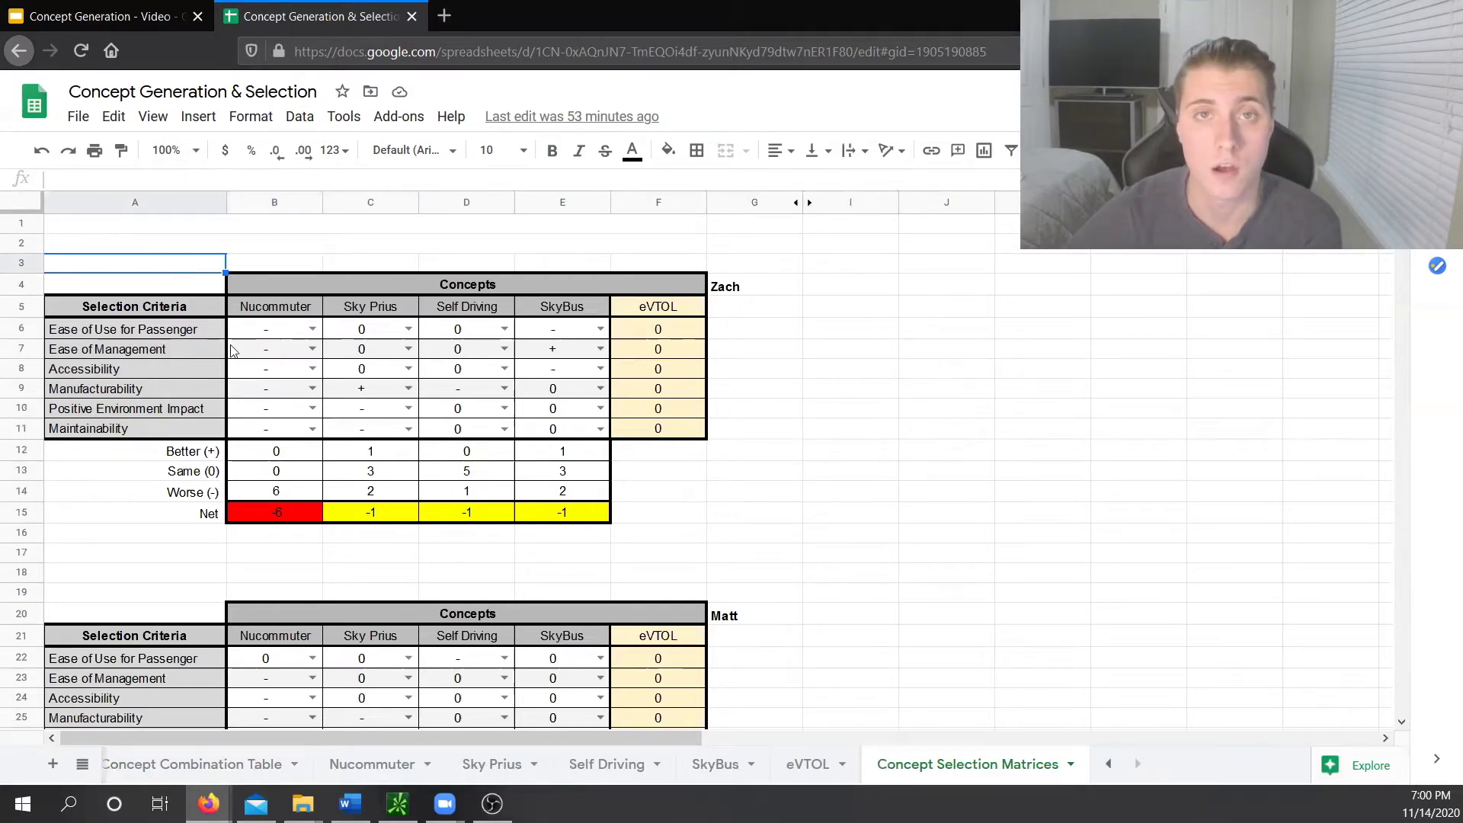
Show and dismiss the rating choices for Nucommuter's ease of use in the selection matrix.
left_click(312, 328)
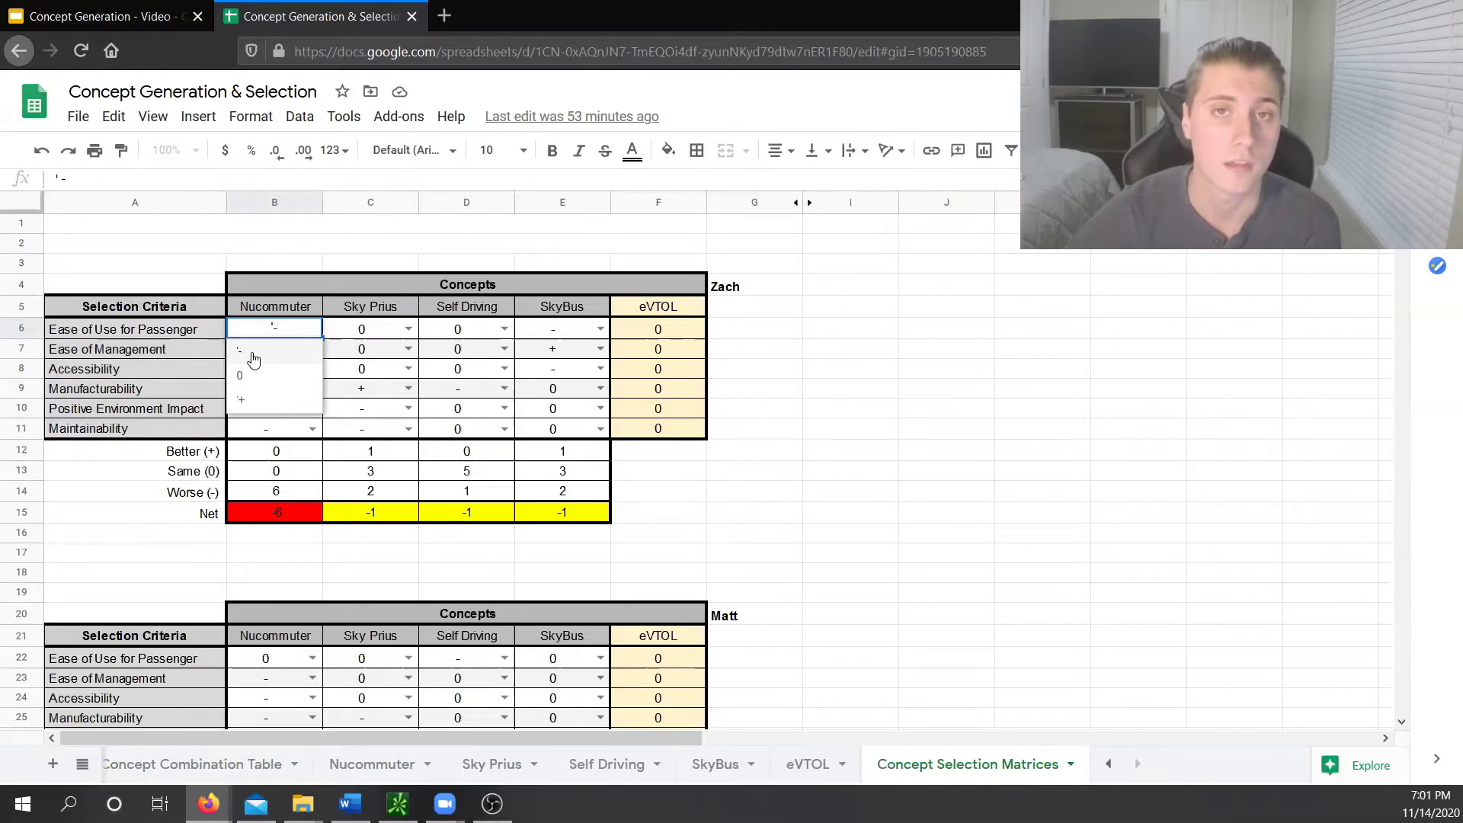
scroll(262, 385, "down", 20)
left_click(304, 493)
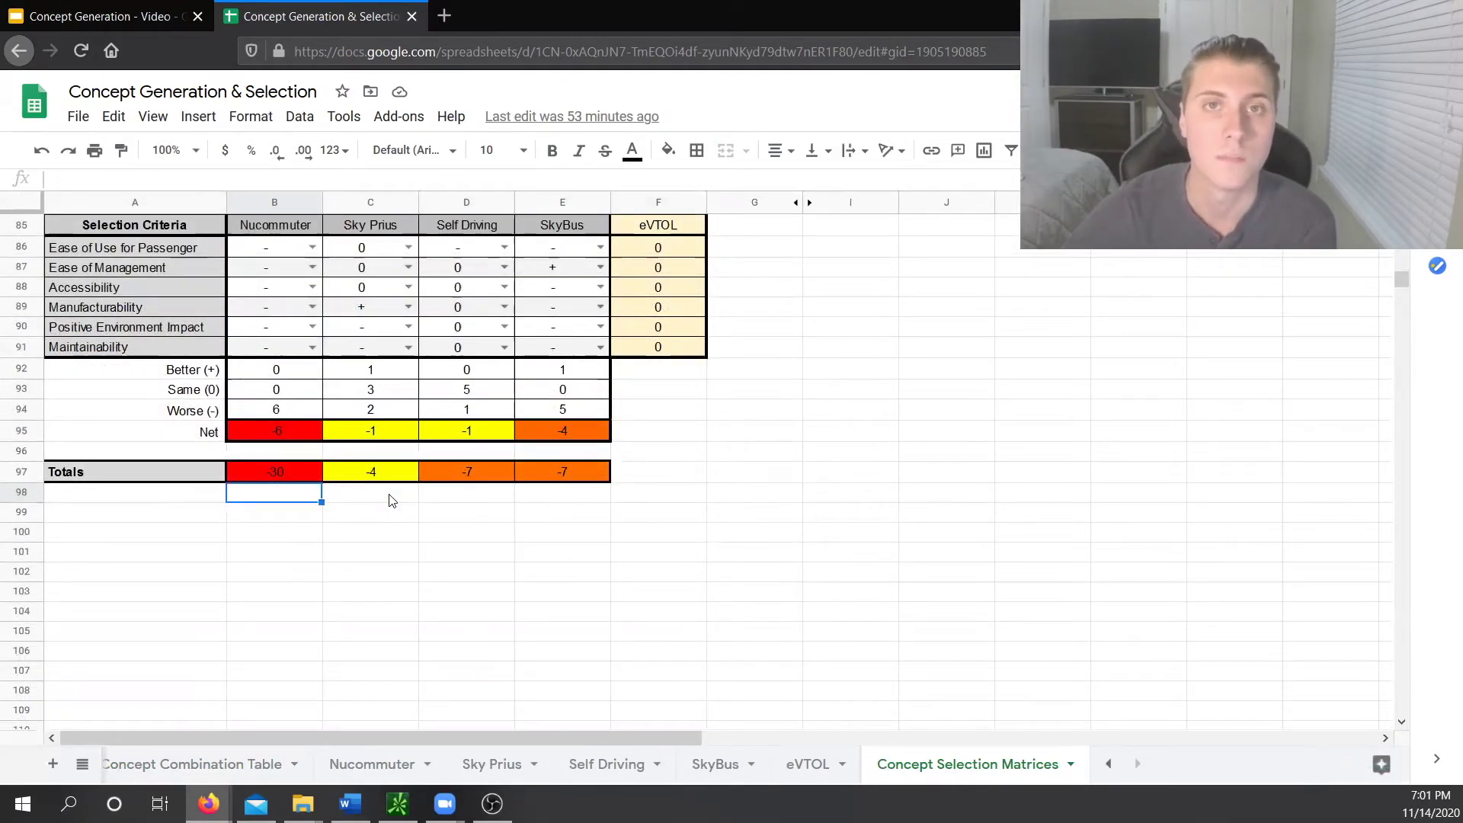
scroll(749, 412, "up", 1)
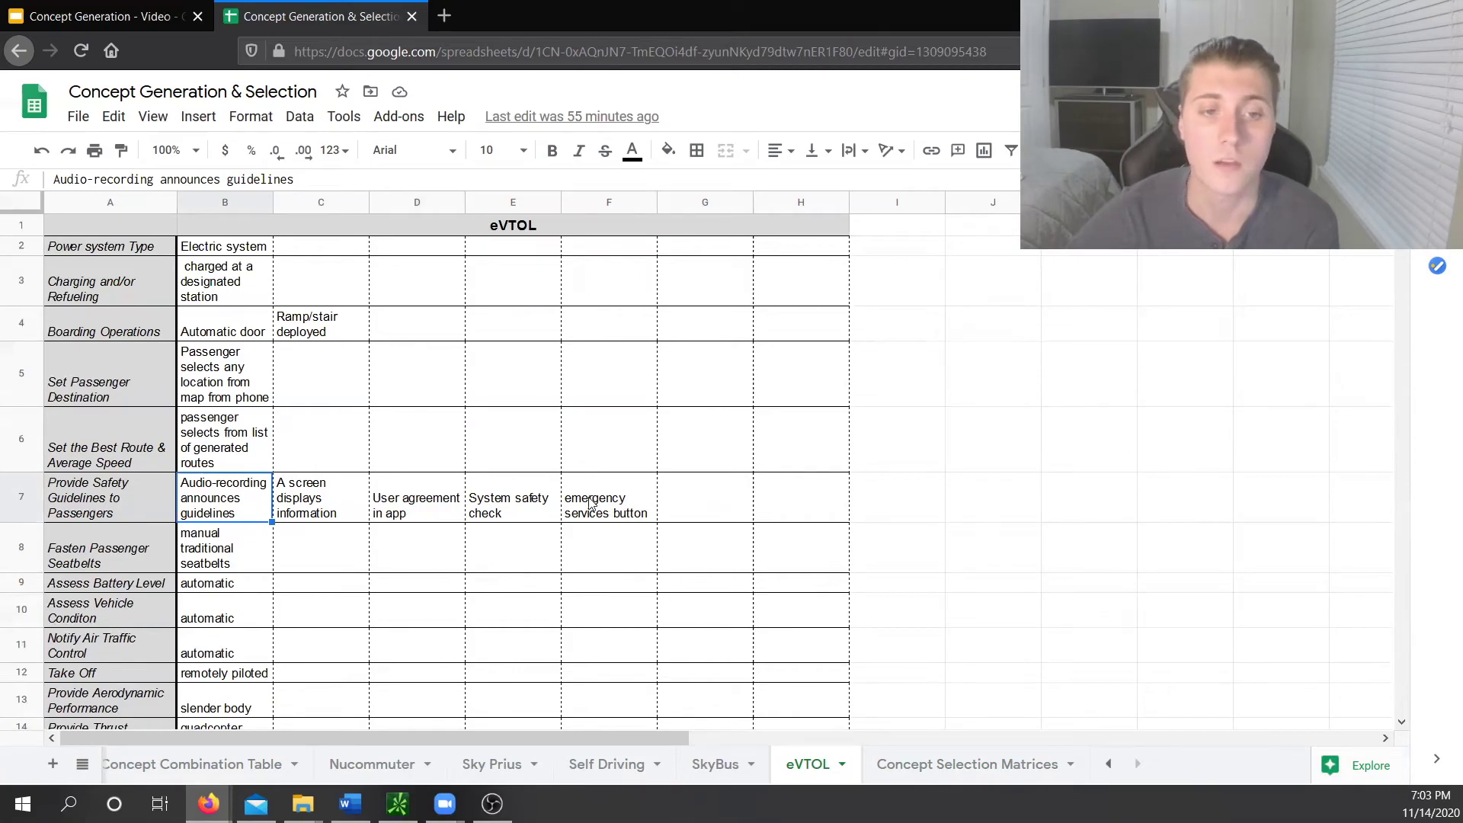
scroll(448, 500, "down", 6)
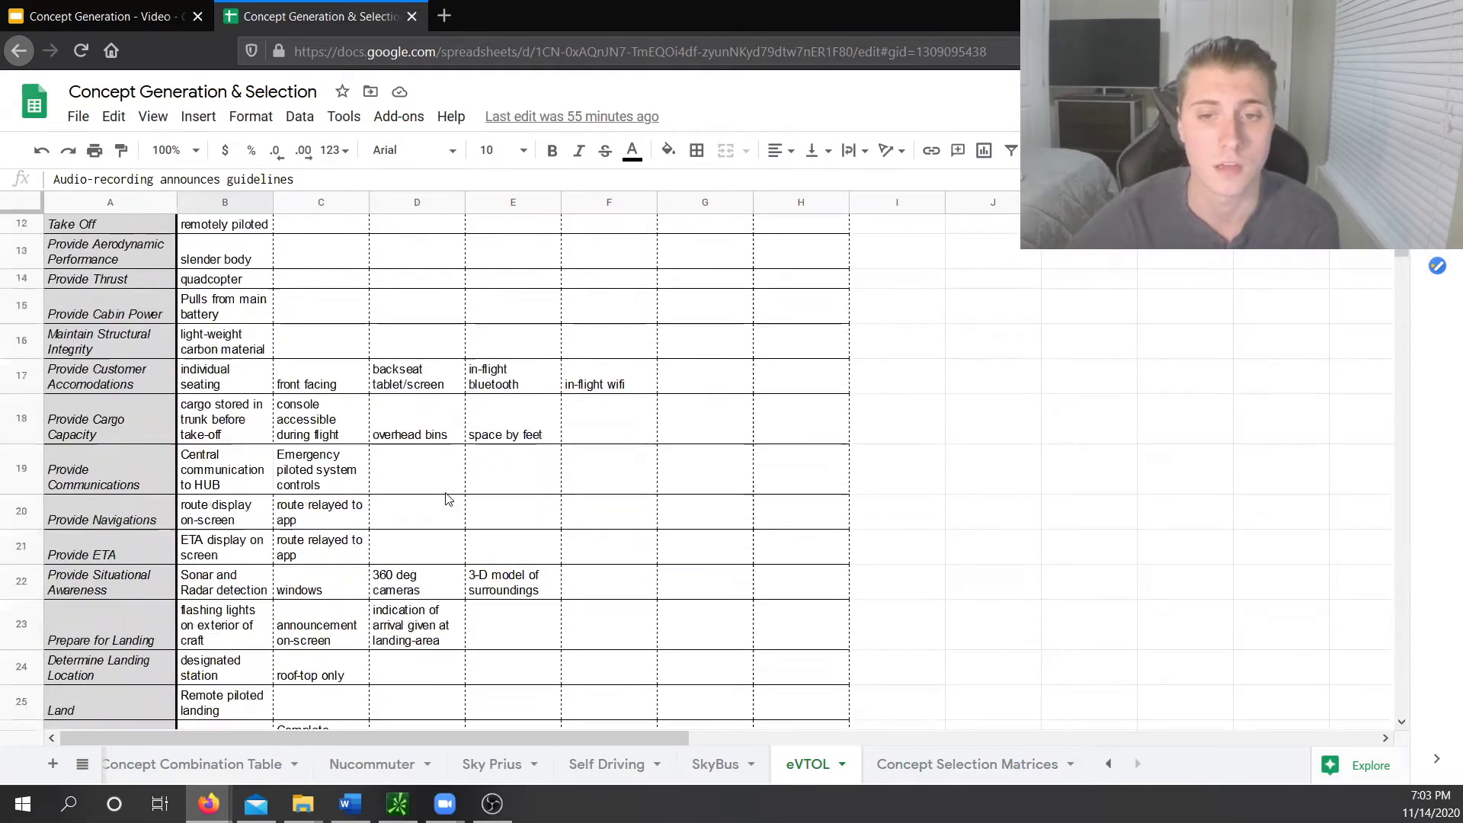
left_click(212, 383)
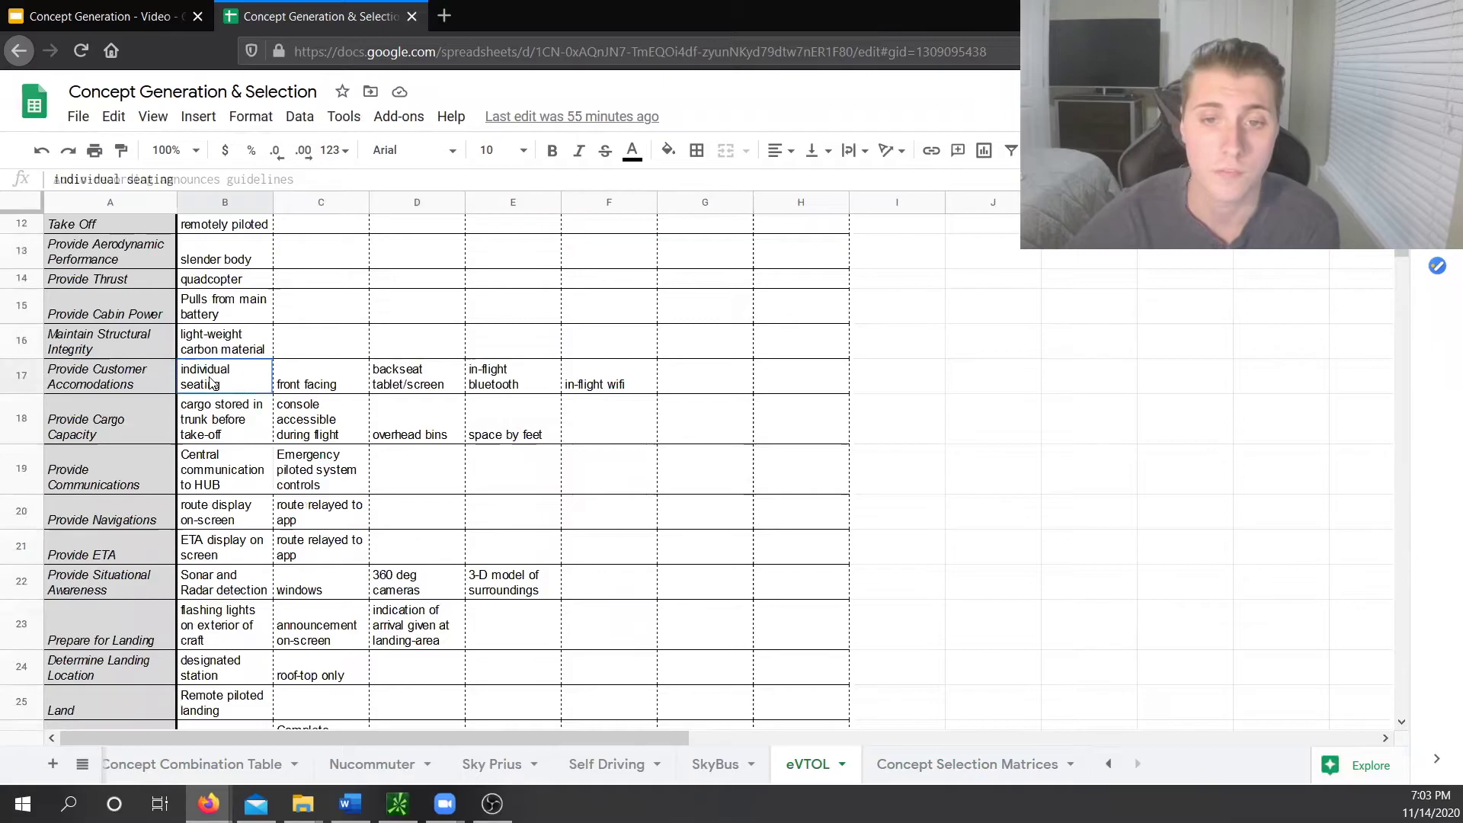
left_click(691, 390)
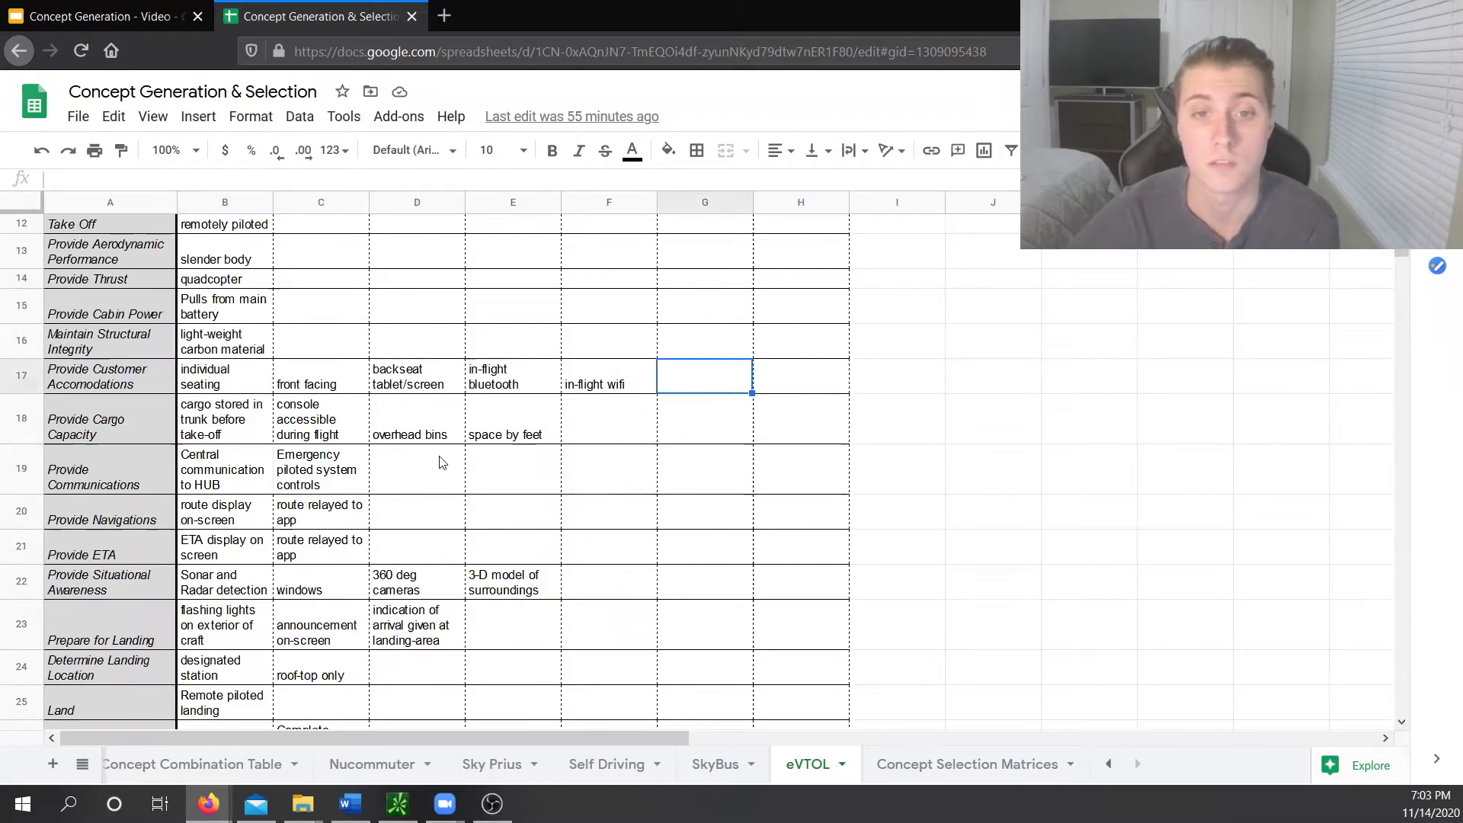
key("Up")
key("Left")
key("Left")
key("Left")
key("Left")
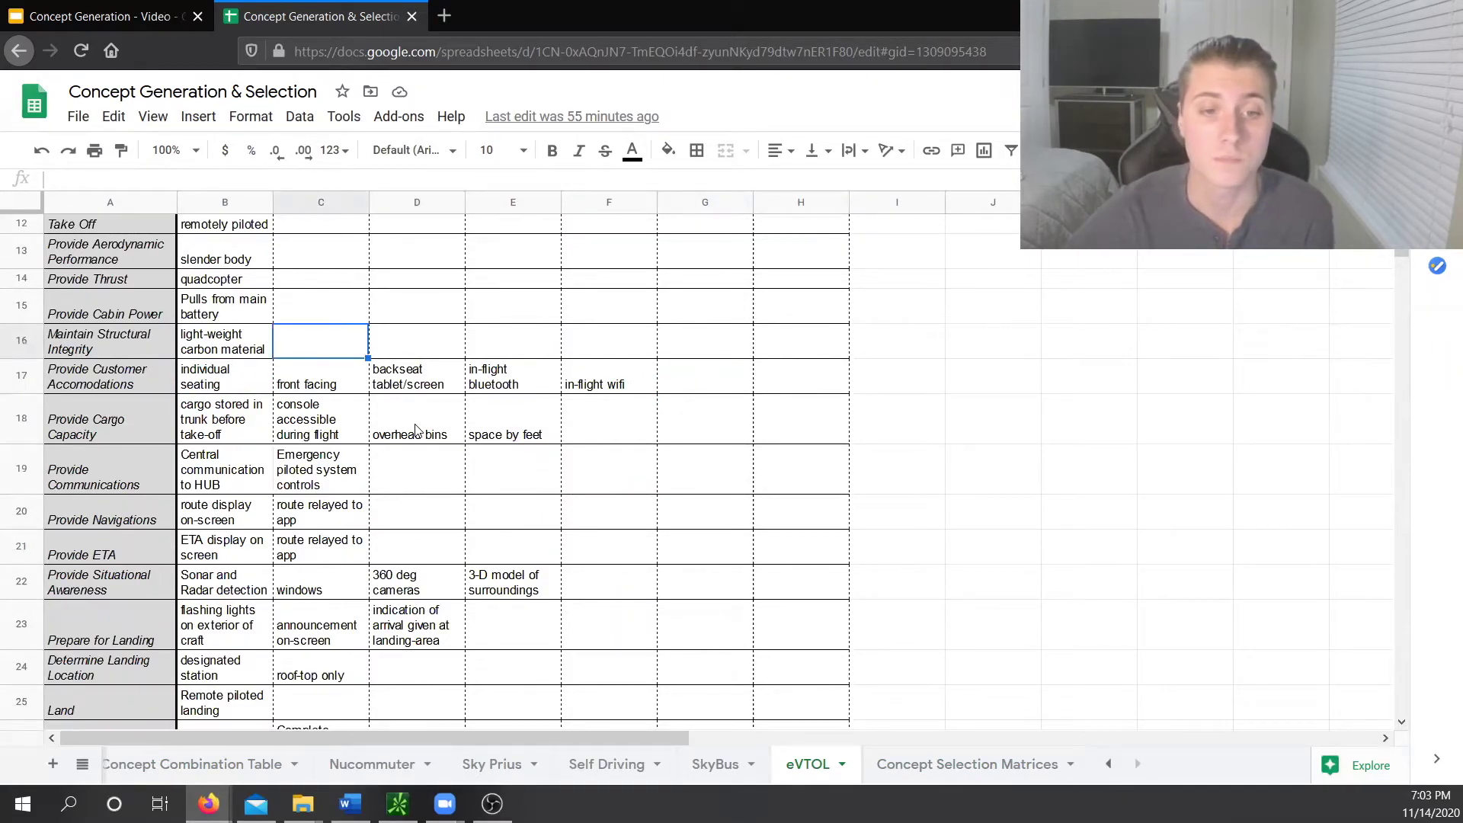
scroll(416, 430, "down", 5)
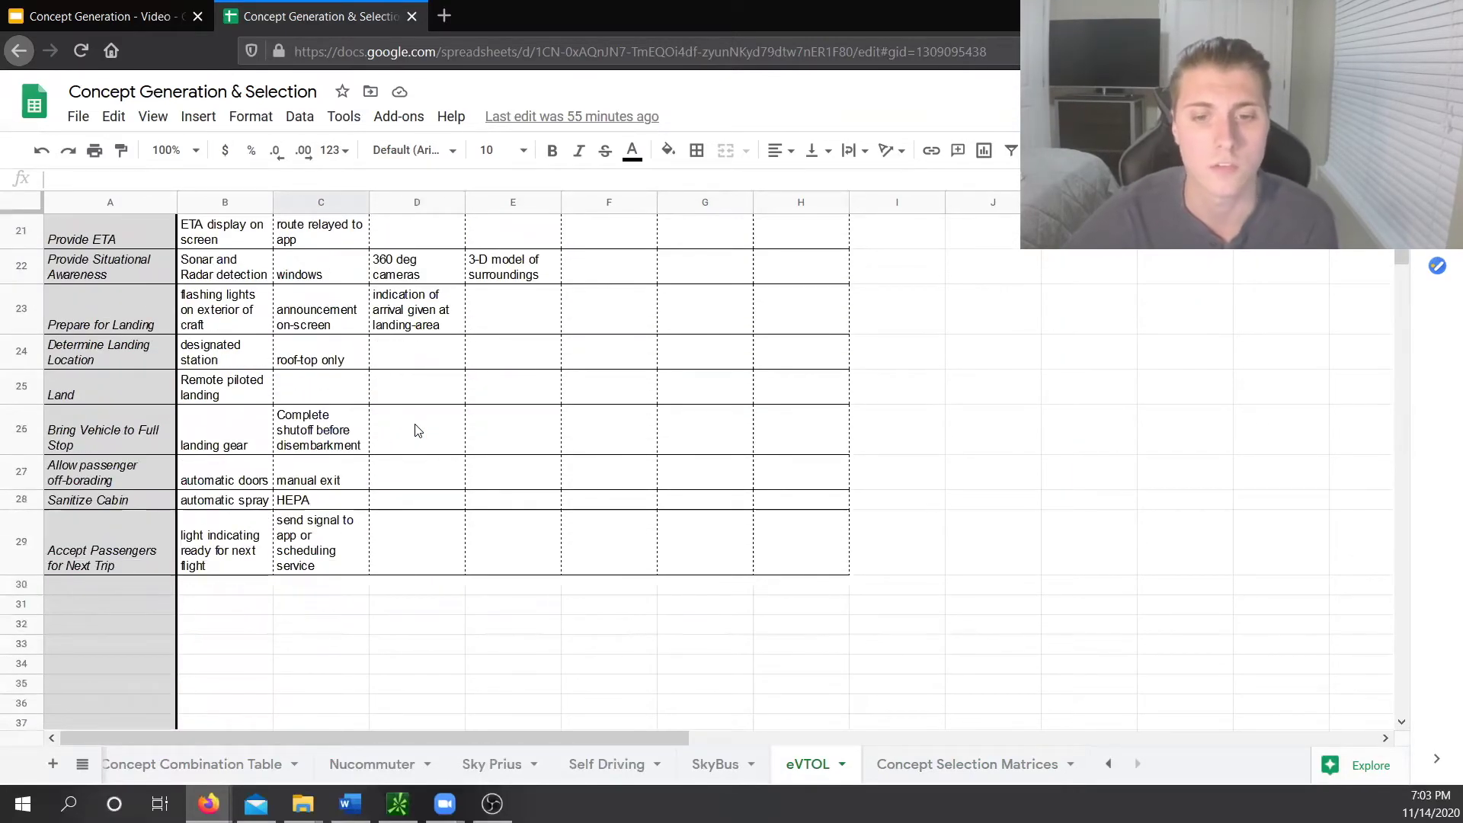
left_click(138, 503)
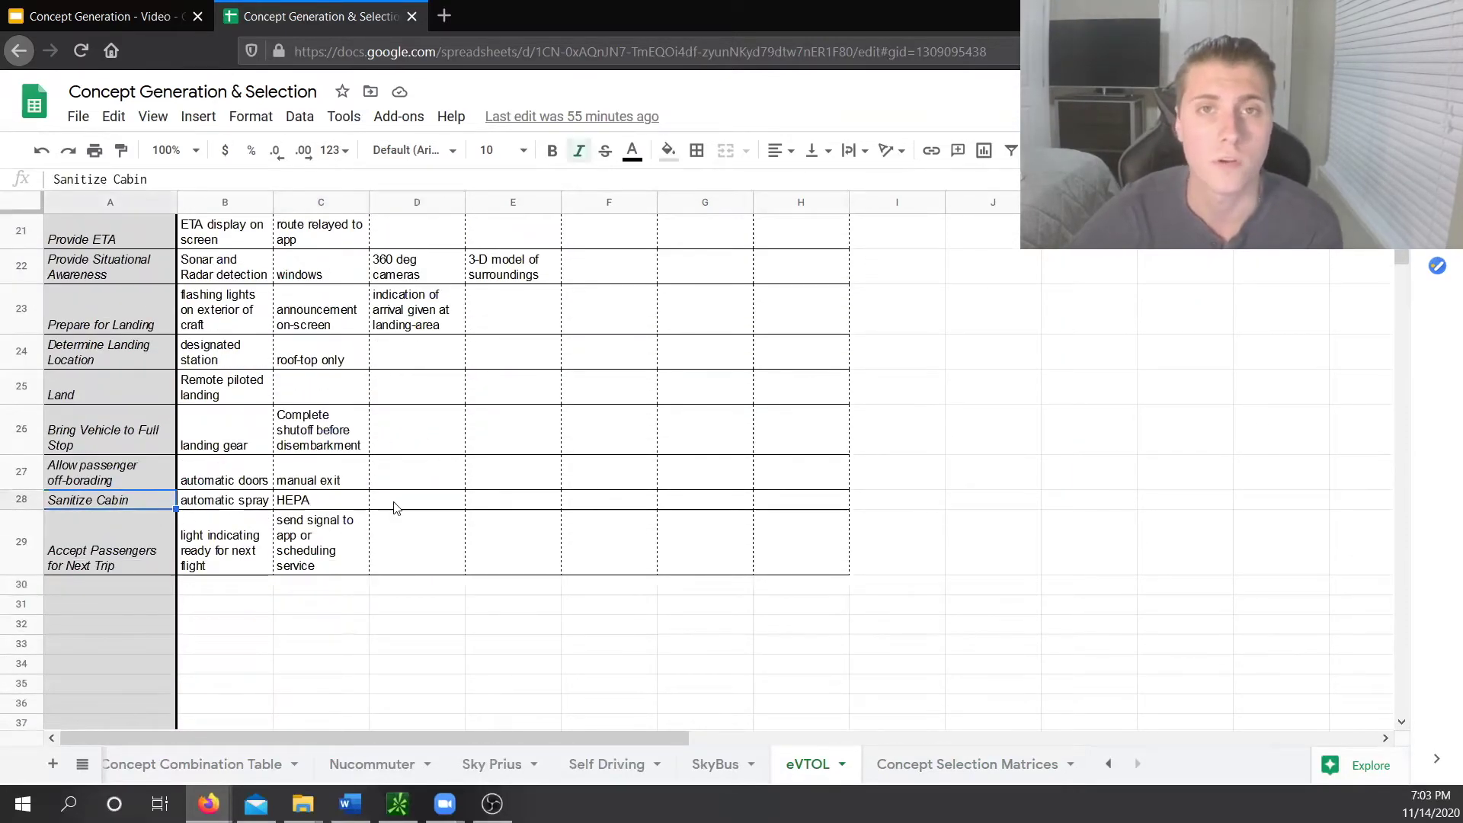
left_click(391, 503)
left_click_drag(320, 683, 336, 701)
right_click(341, 701)
left_click(603, 501)
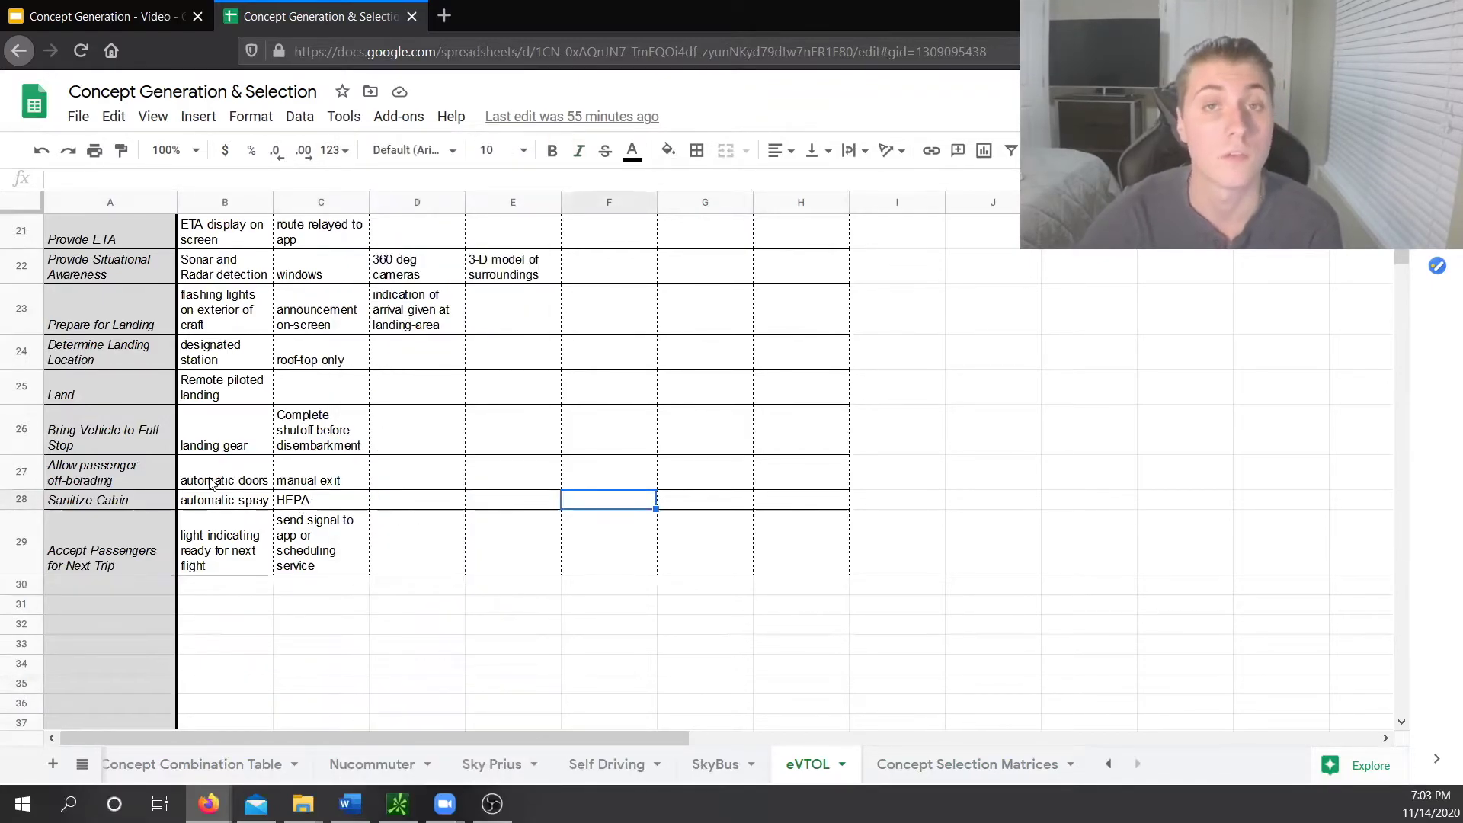
left_click(232, 505)
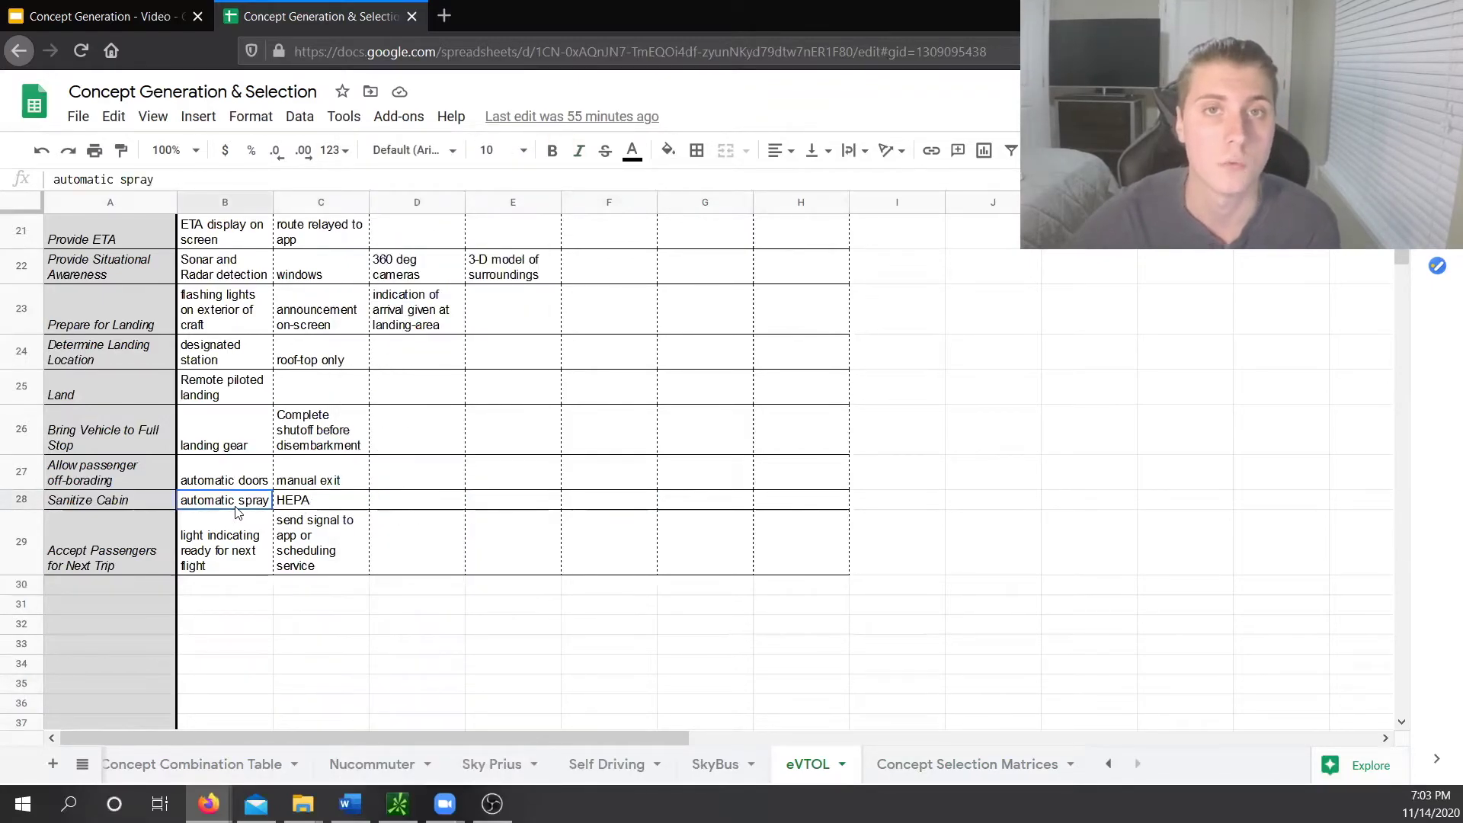
left_click(350, 506)
left_click(424, 509)
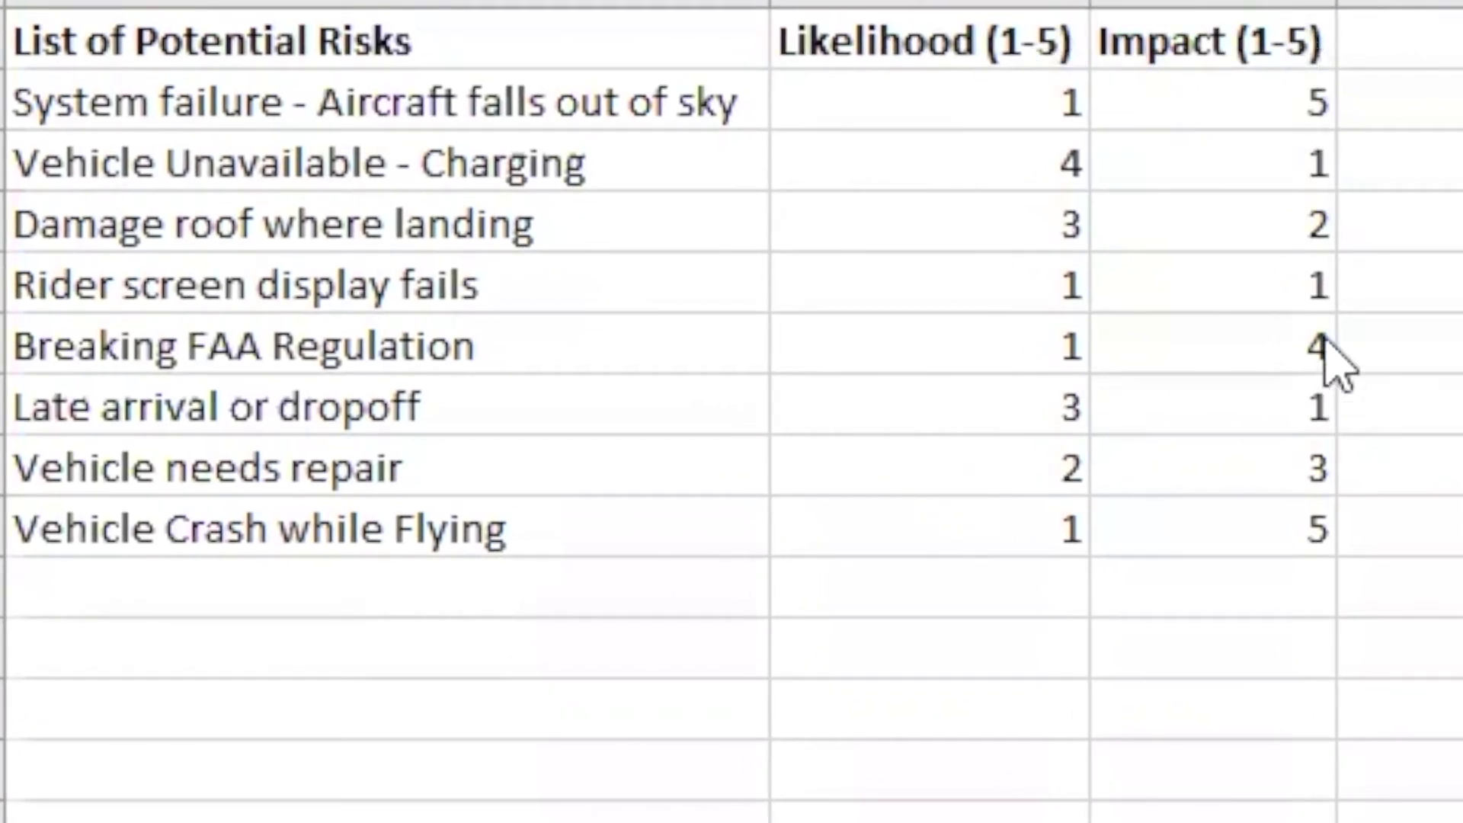
Enter 3 as the Impact rating for the Vehicle needs repair risk.
type("3")
key("Return")
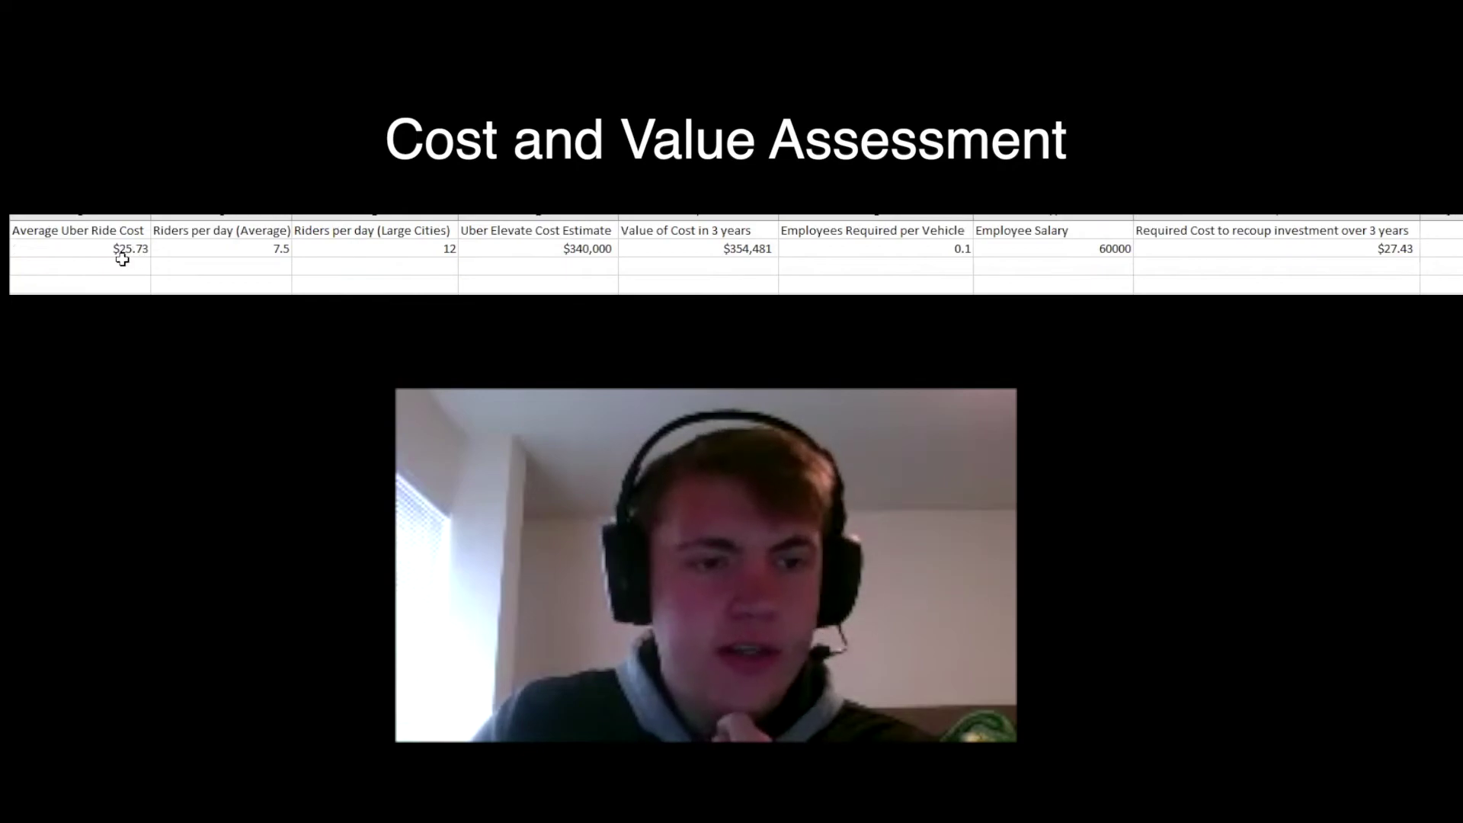
Review the $340,000 cost estimate, $354,481 three-year value and $27.43 recoup fare.
left_click(561, 248)
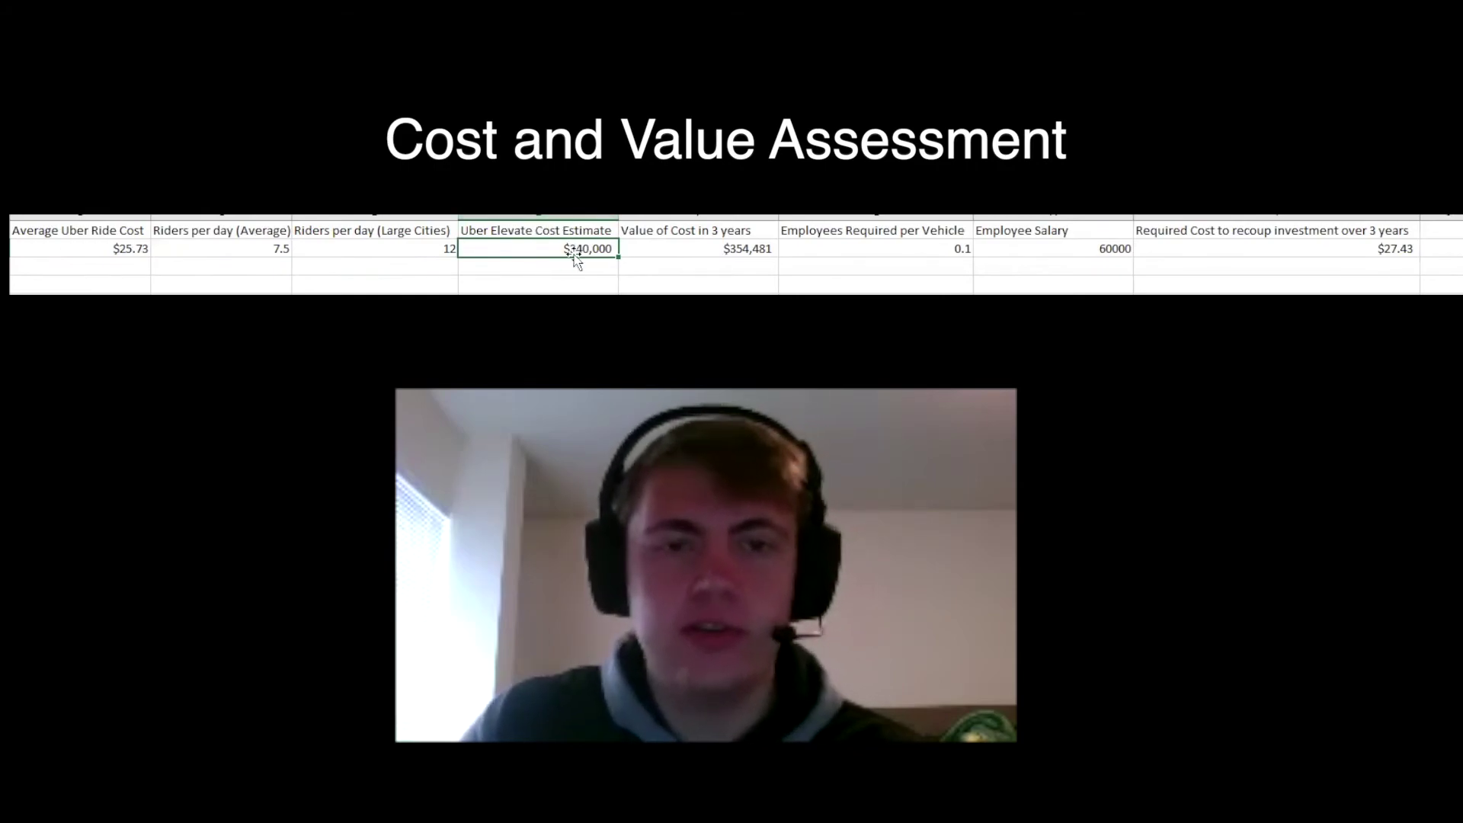
left_click(717, 252)
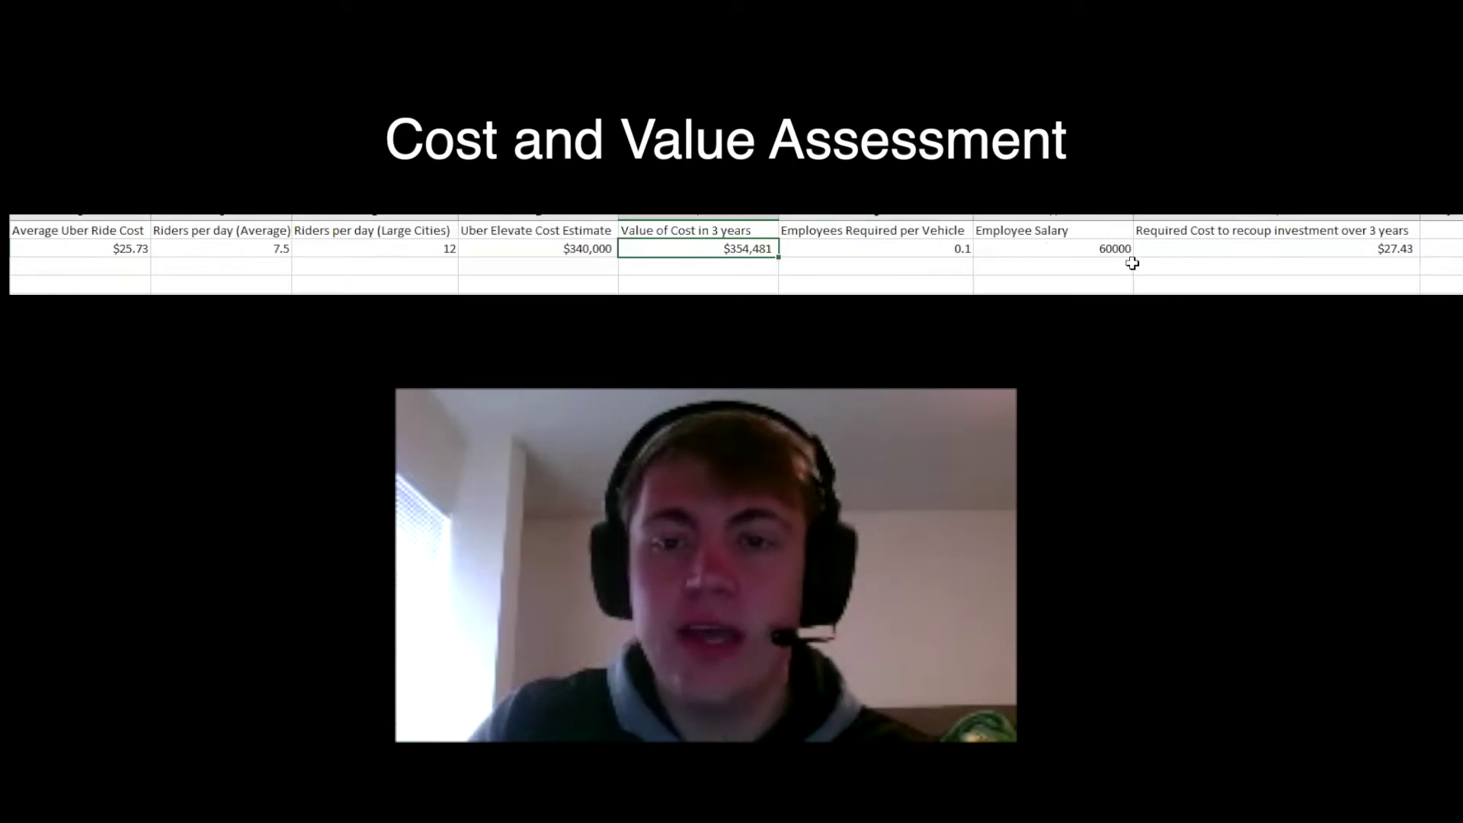
key("Right")
key("Right")
key("Right")
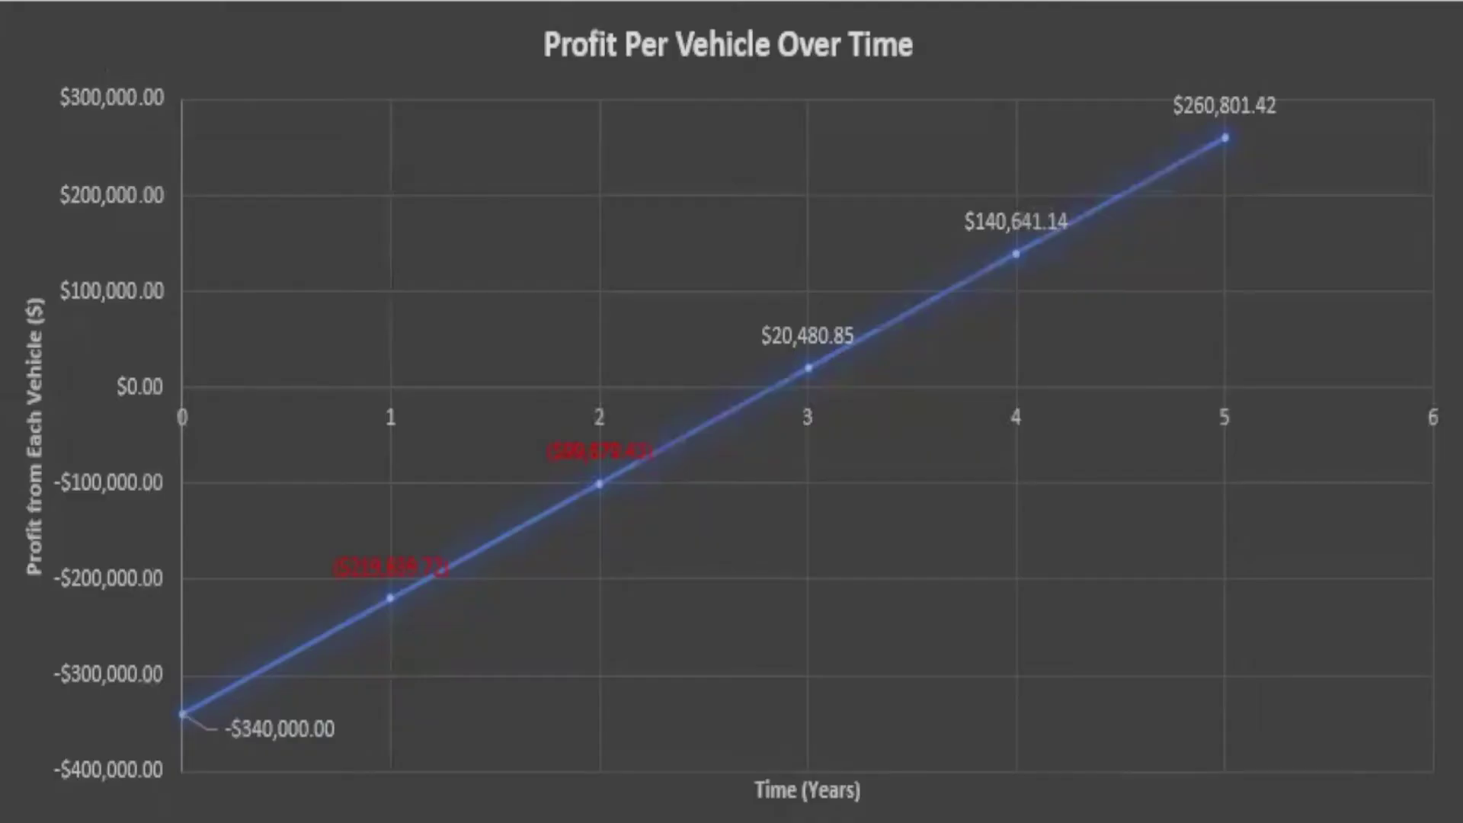
left_click(317, 62)
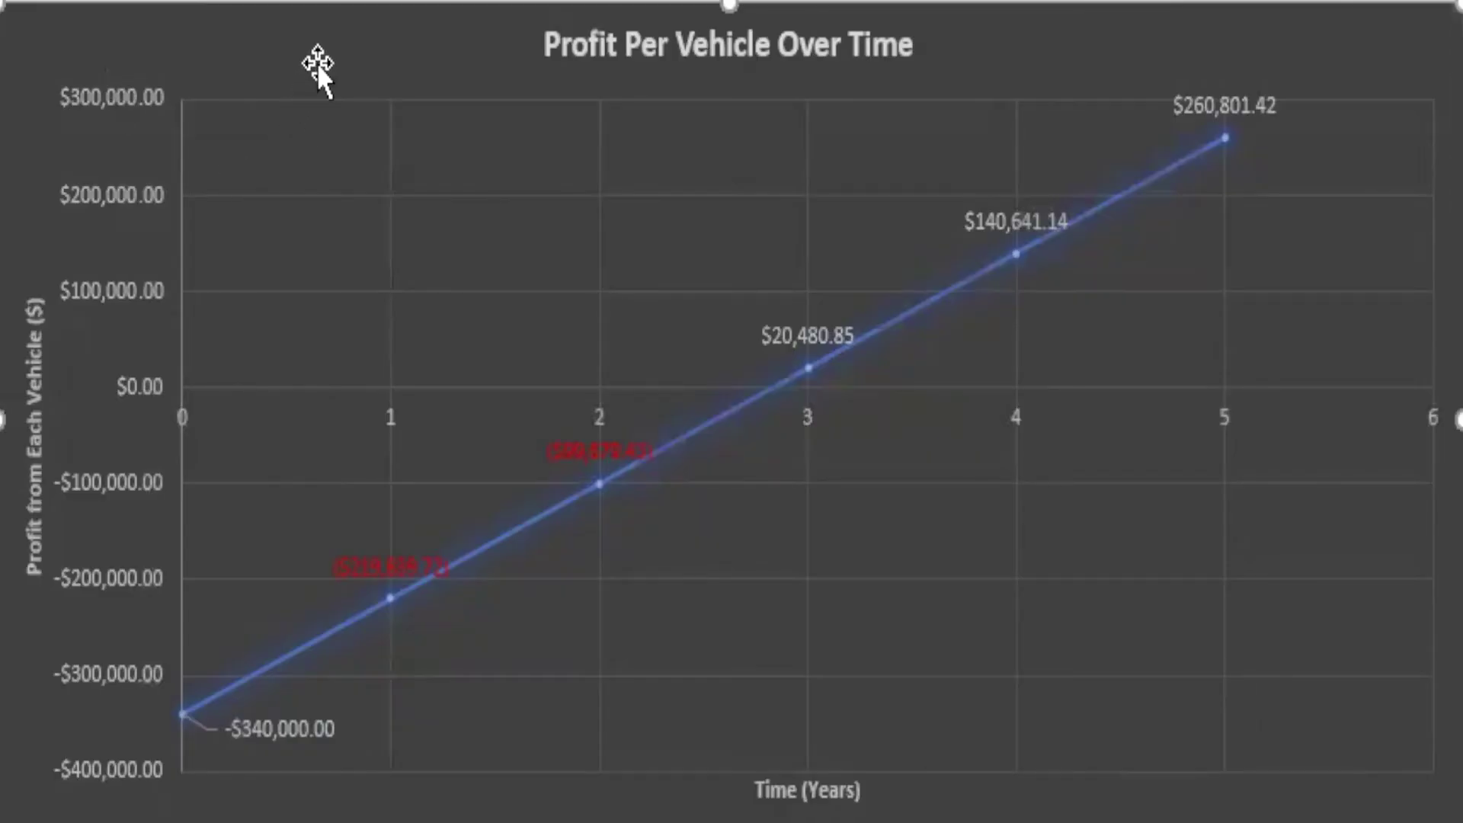